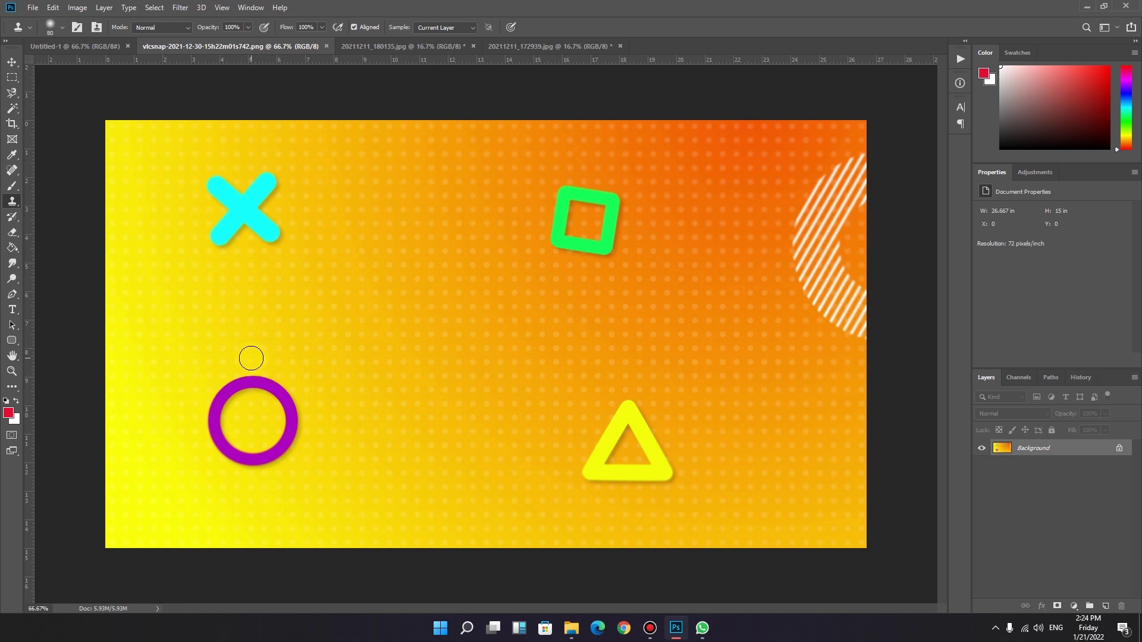
Set the Clone Stamp brush to 125 px with 50% hardness.
key("bracketleft")
key("bracketleft")
key("bracketleft")
key("bracketleft")
key("bracketright")
key("bracketright")
left_click(62, 26)
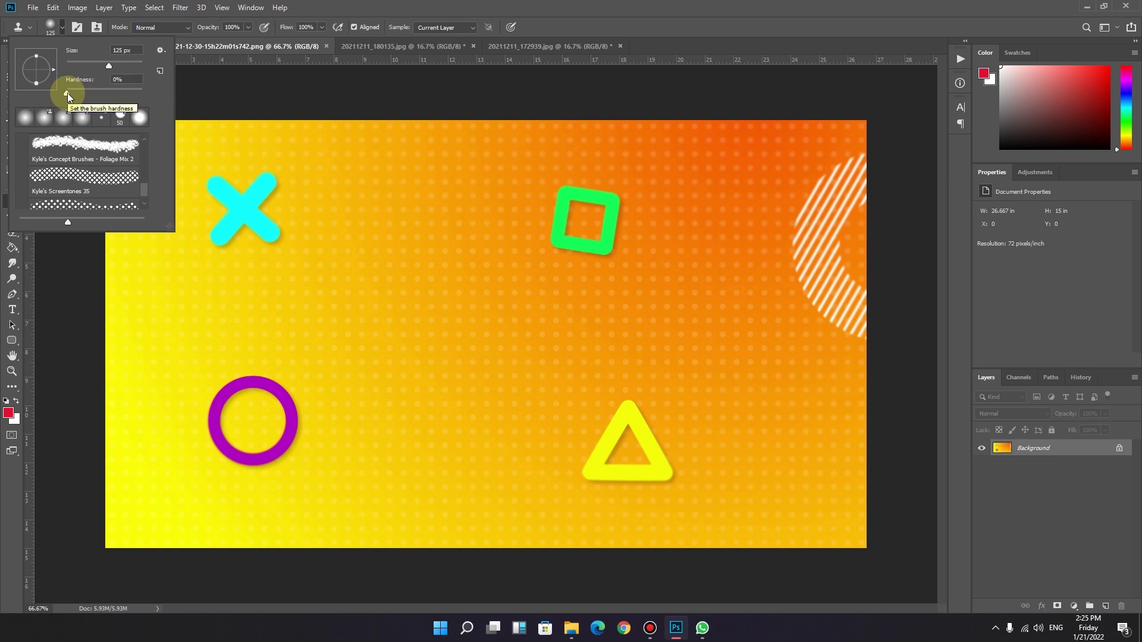
left_click_drag(66, 92, 84, 94)
left_click_drag(105, 94, 105, 94)
left_click(404, 5)
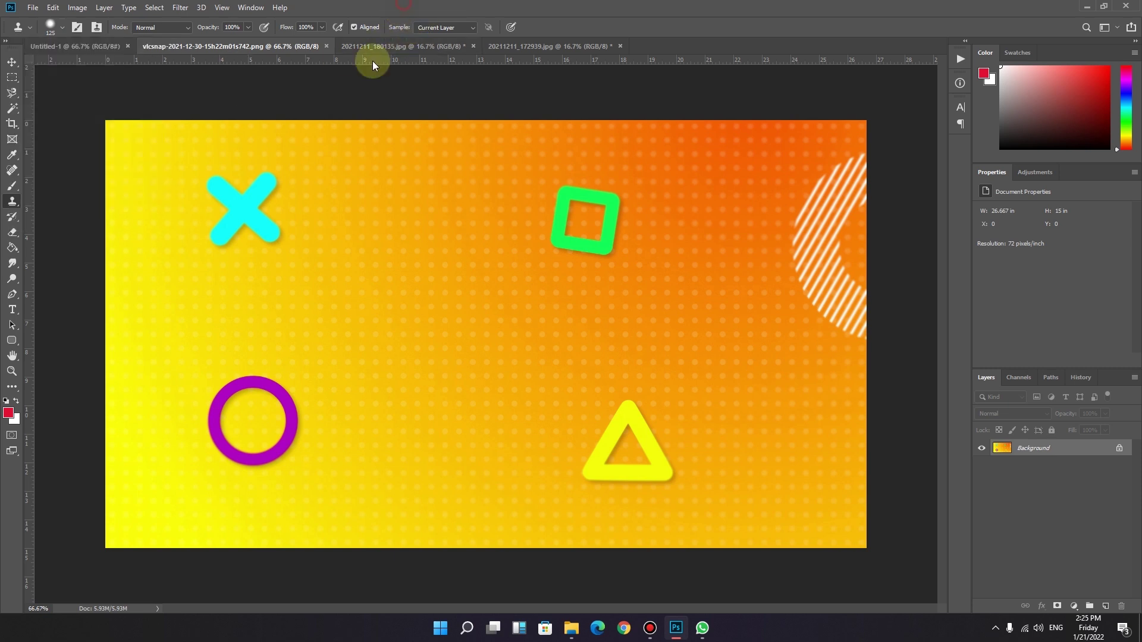
Sample the dotted background just above the purple circle and clone it over the circle's upper half.
left_click(253, 336, "alt")
left_click(253, 336, "alt")
left_click_drag(254, 385, 253, 387)
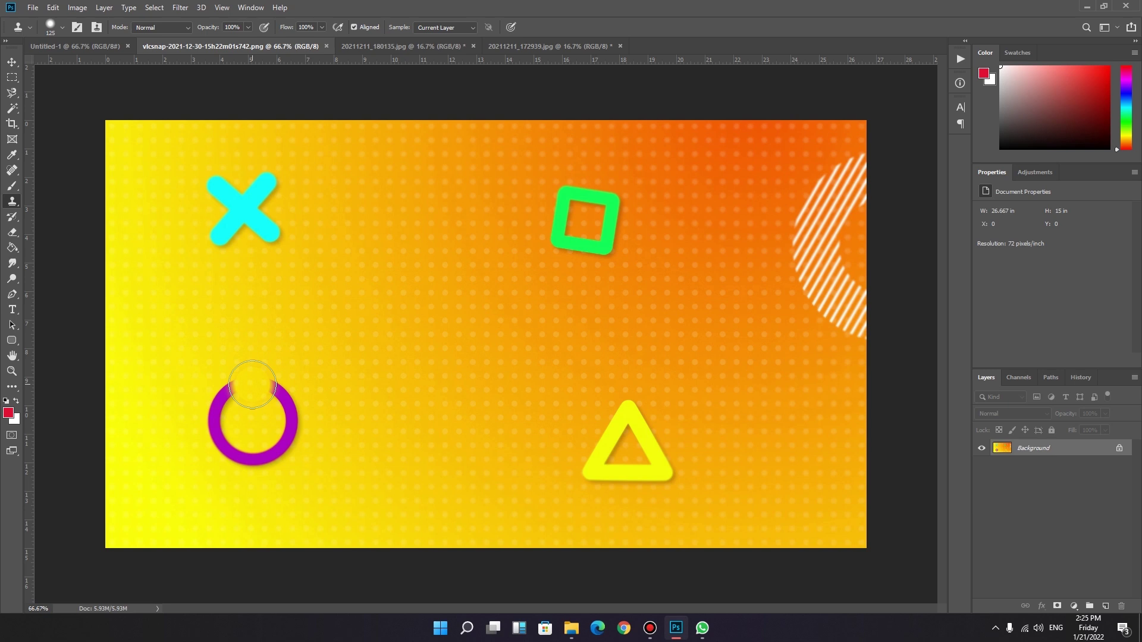
mouse_move(253, 384)
left_mouse_down()
mouse_move(217, 404)
mouse_move(238, 383)
mouse_move(286, 384)
mouse_move(292, 406)
left_mouse_up()
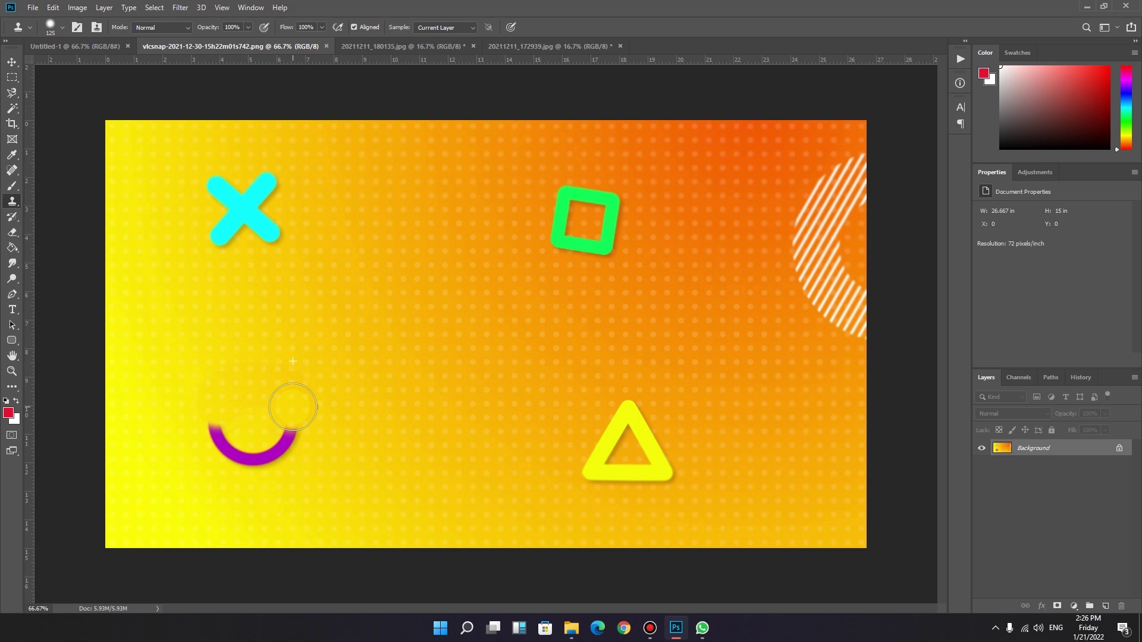
Try to clone out the purple circle's lower half without resampling, undoing the strokes.
mouse_move(293, 407)
left_mouse_down()
mouse_move(266, 445)
mouse_move(224, 432)
mouse_move(243, 450)
mouse_move(262, 447)
left_mouse_up()
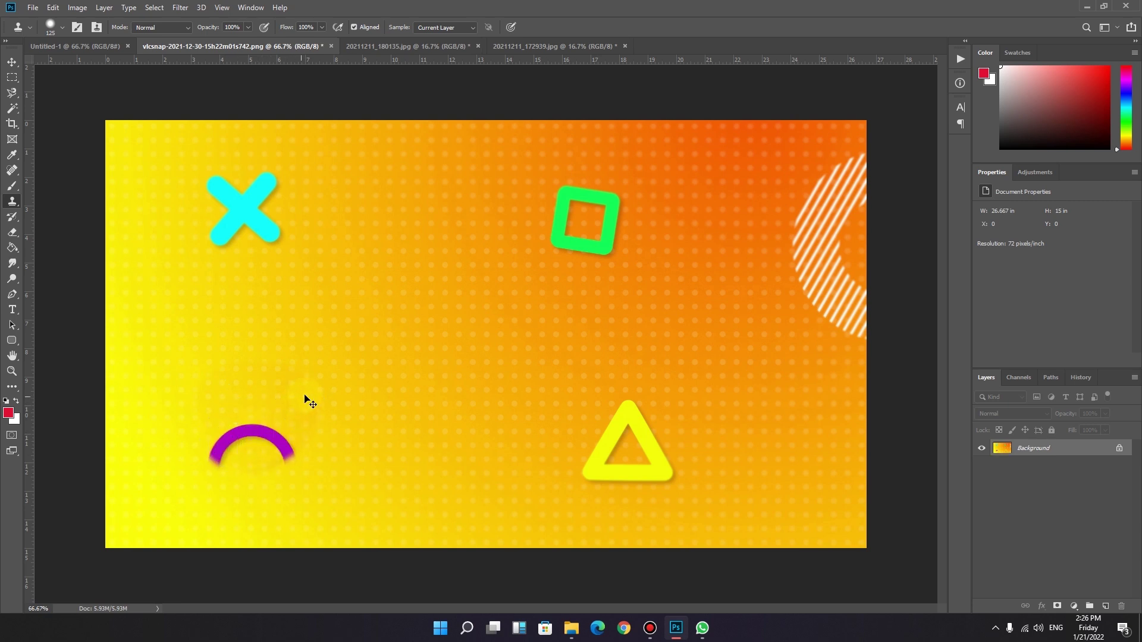
key("ctrl+z")
mouse_move(253, 378)
left_mouse_down()
mouse_move(288, 401)
mouse_move(277, 382)
mouse_move(236, 384)
mouse_move(217, 405)
left_mouse_up()
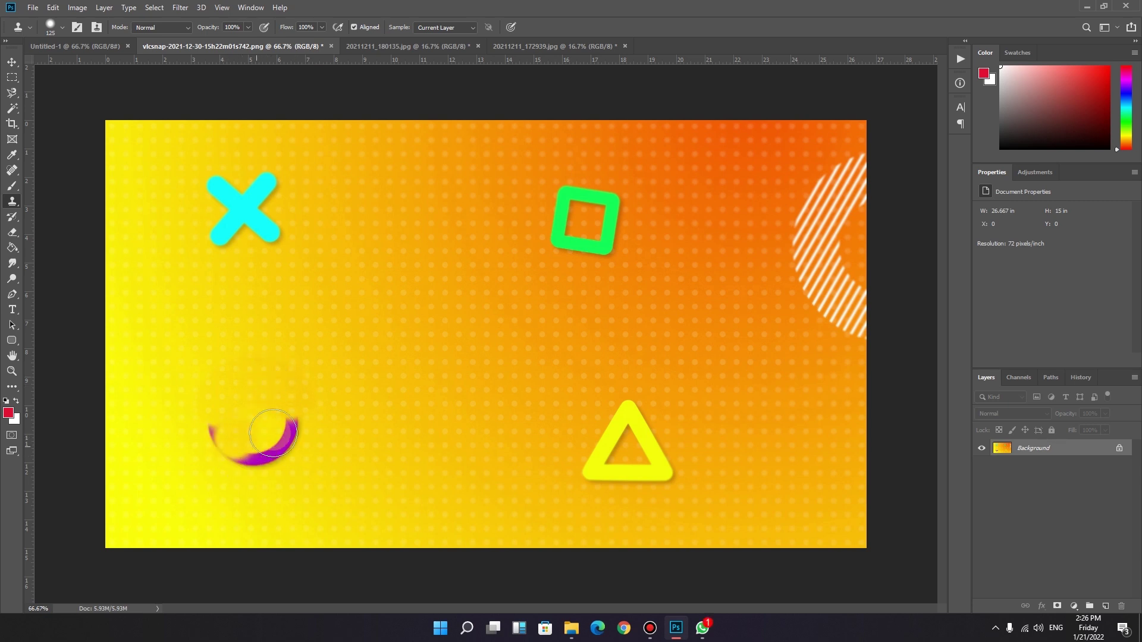
Resample the cleaned background above the purple arc and clone it over the remaining lower half.
left_click(250, 365, "alt")
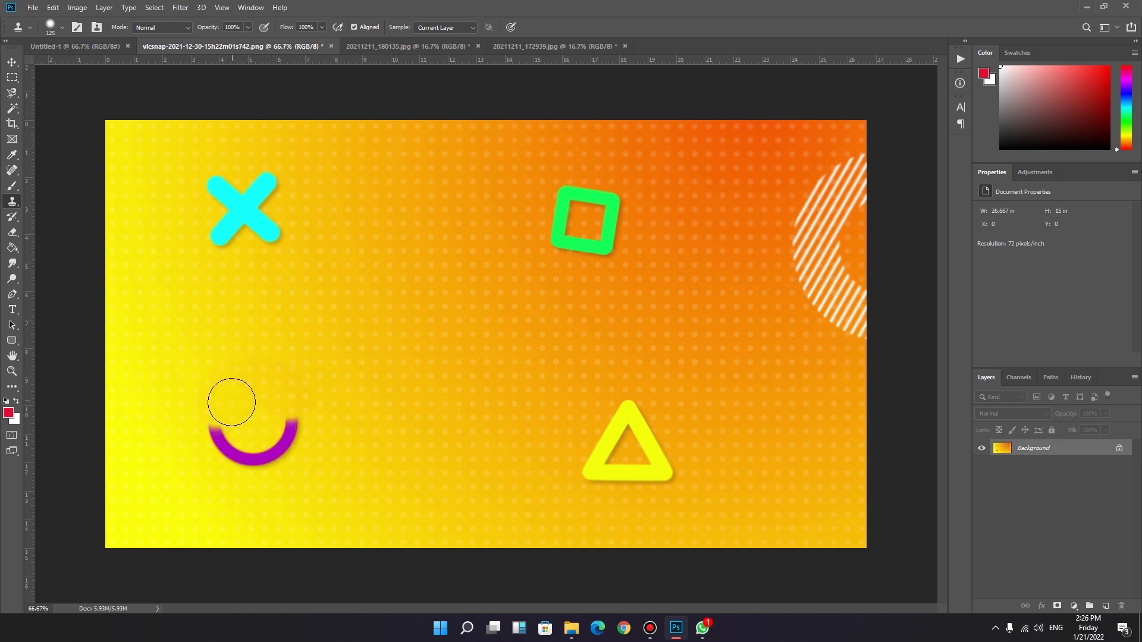
left_click(252, 434)
mouse_move(252, 434)
left_mouse_down()
mouse_move(242, 454)
mouse_move(219, 422)
mouse_move(253, 453)
mouse_move(283, 423)
left_mouse_up()
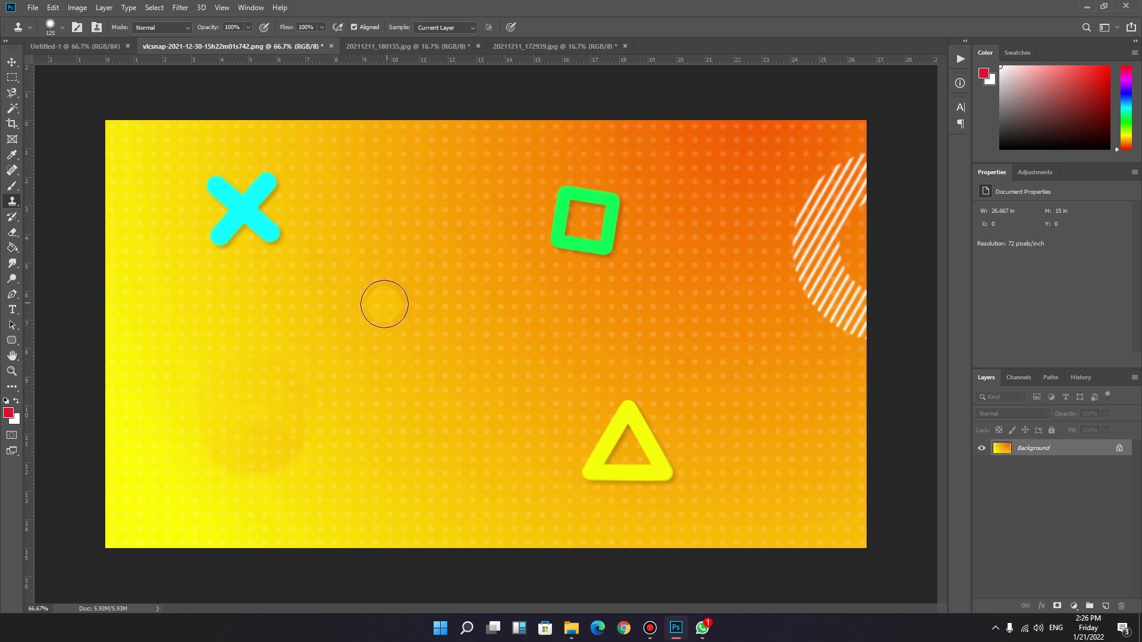
Try Clone Stamp strokes and a new background sample in the area below the cyan X.
left_click_drag(265, 288, 221, 282)
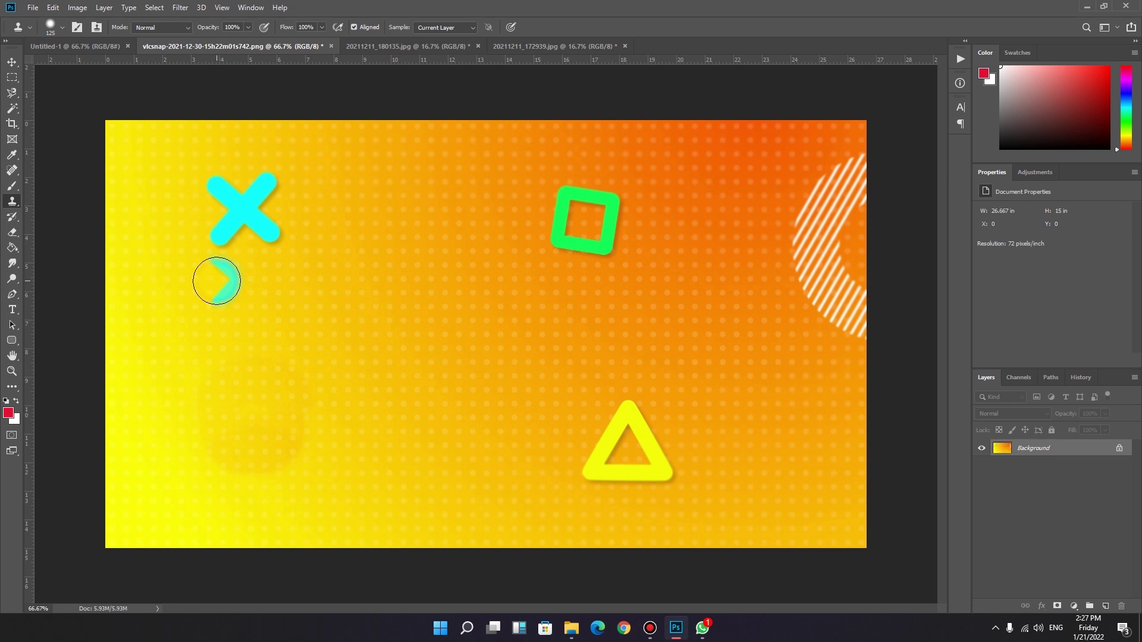
left_click(216, 280, "alt")
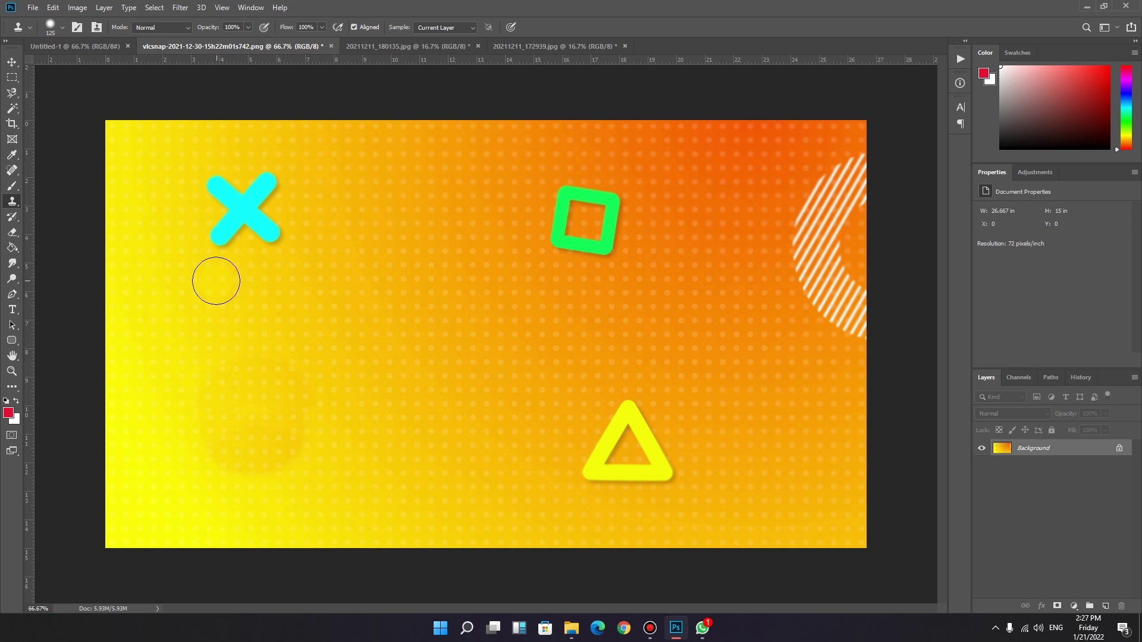
left_click_drag(222, 394, 220, 352)
Set the brush hardness to 100% and try cloning the background below the cyan X over the shape.
left_click(63, 28)
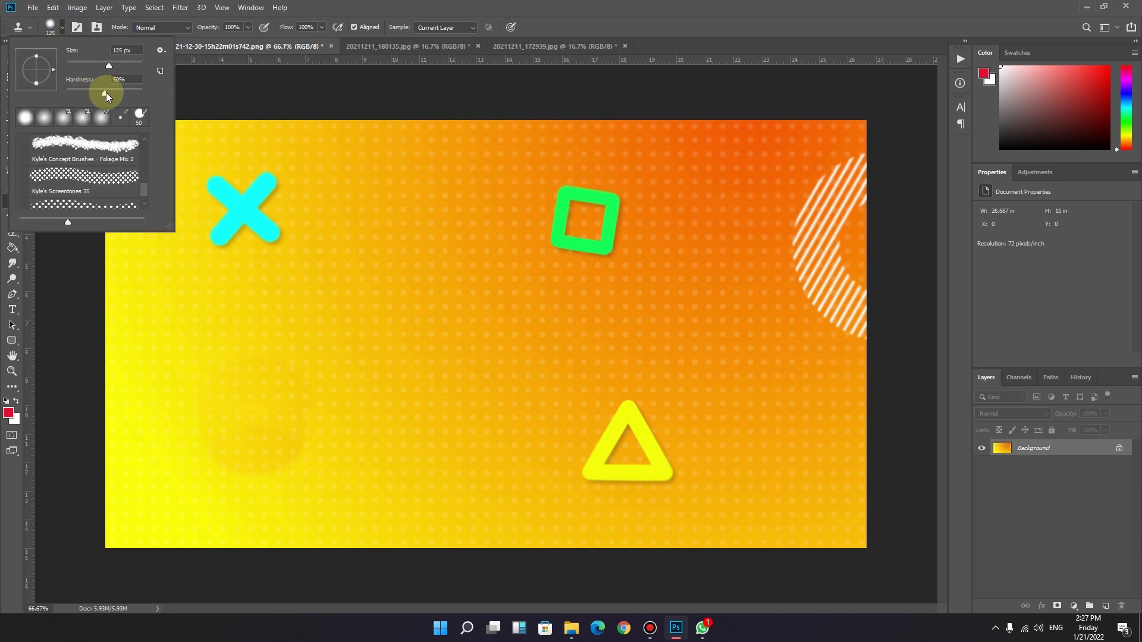
left_click_drag(106, 92, 162, 93)
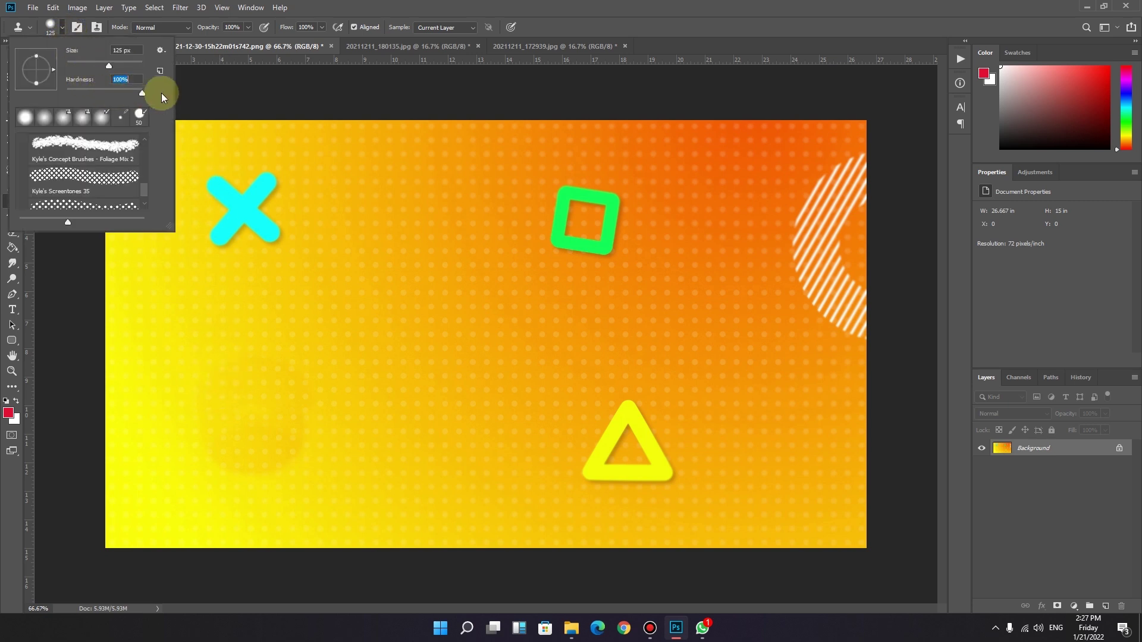
left_click(358, 8)
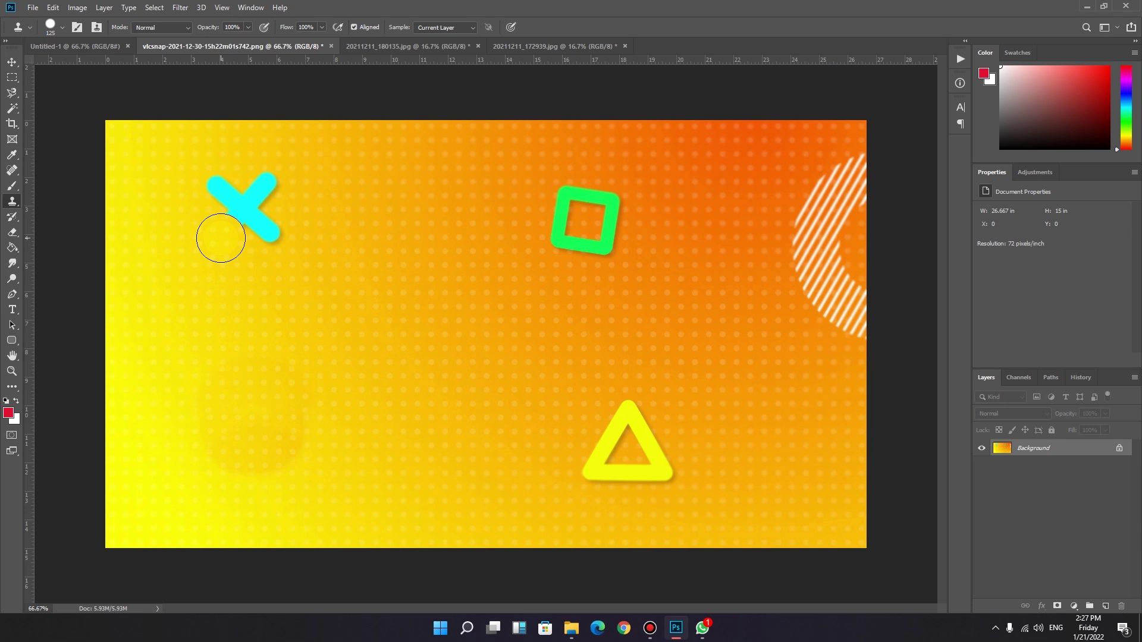
mouse_move(221, 238)
left_mouse_down()
mouse_move(259, 191)
mouse_move(242, 186)
mouse_move(221, 199)
mouse_move(263, 227)
mouse_move(268, 247)
left_mouse_up()
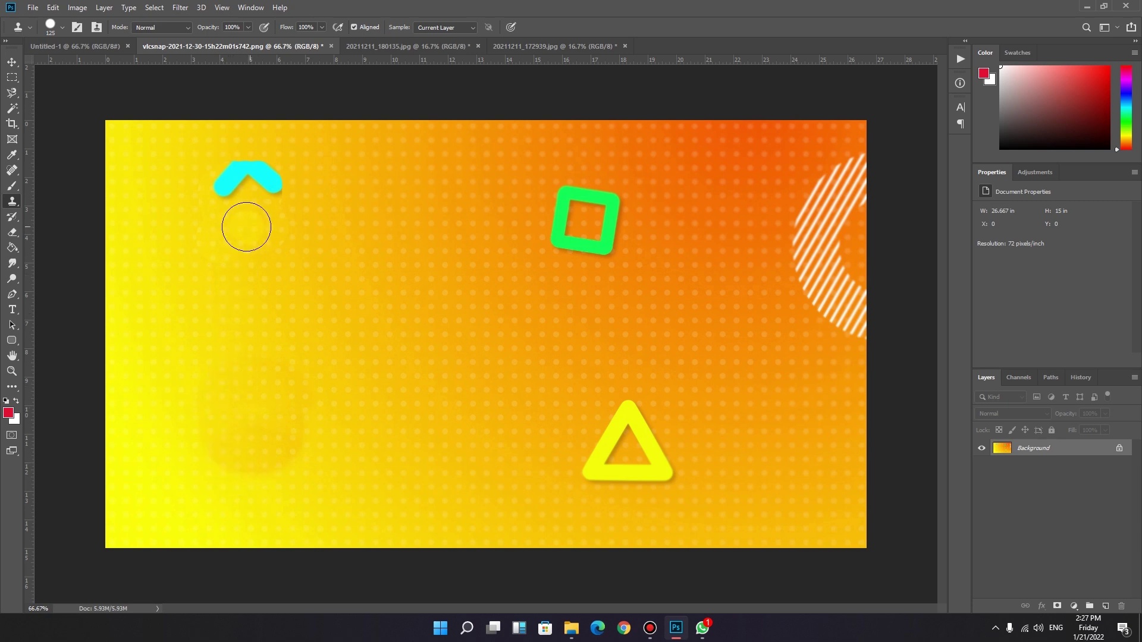
left_click(222, 285, "alt")
mouse_move(224, 194)
left_mouse_down()
mouse_move(255, 178)
mouse_move(276, 187)
left_mouse_up()
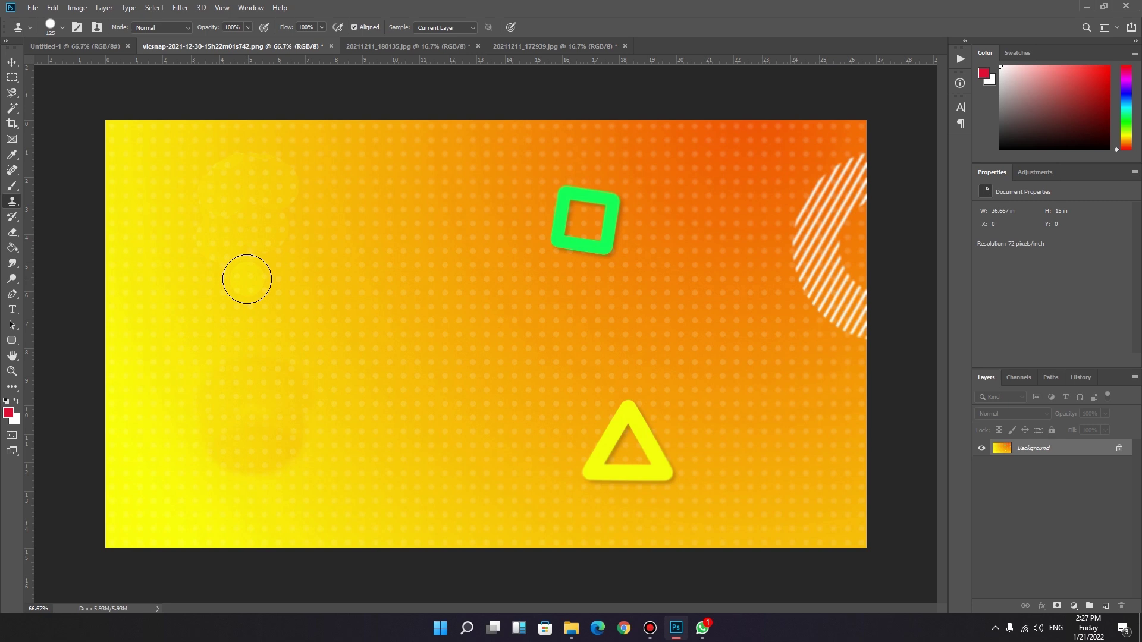
Undo the hard-edged clone strokes over the cyan X.
key("ctrl+z")
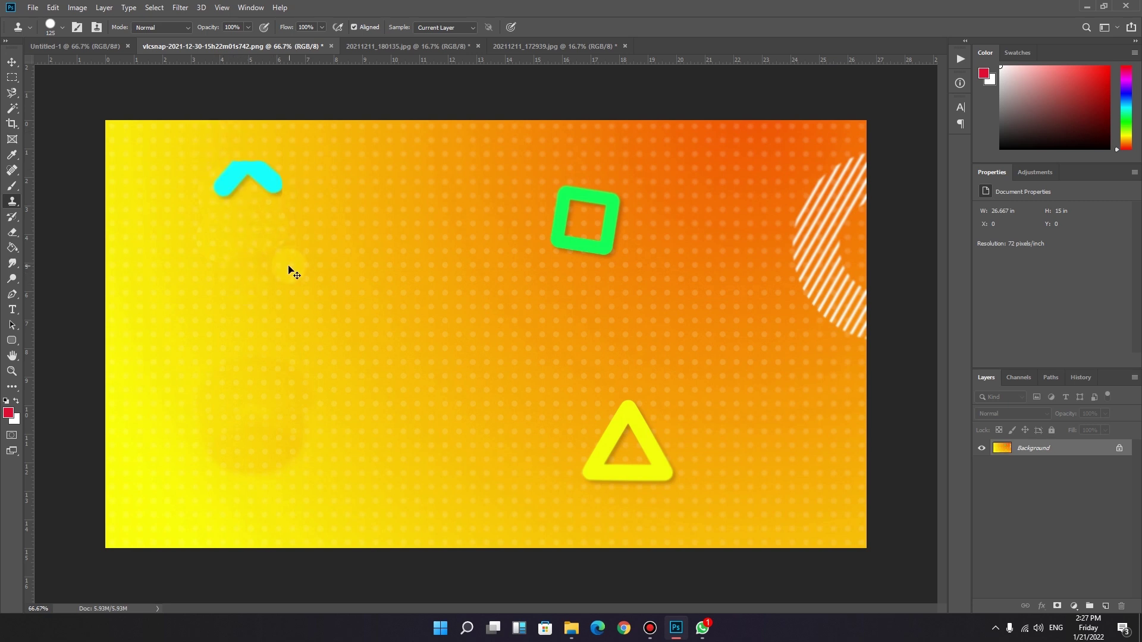
key("ctrl+z")
key("ctrl+z")
key("ctrl+z")
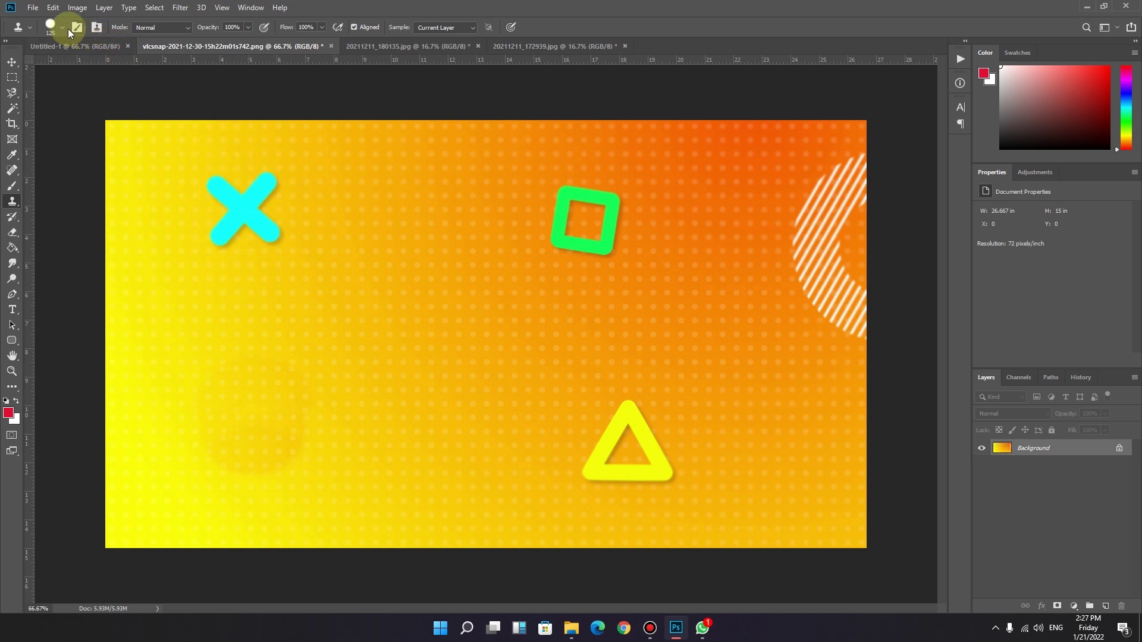
Set the brush hardness to 50% and clone the background below the cyan X over its main body.
left_click(63, 27)
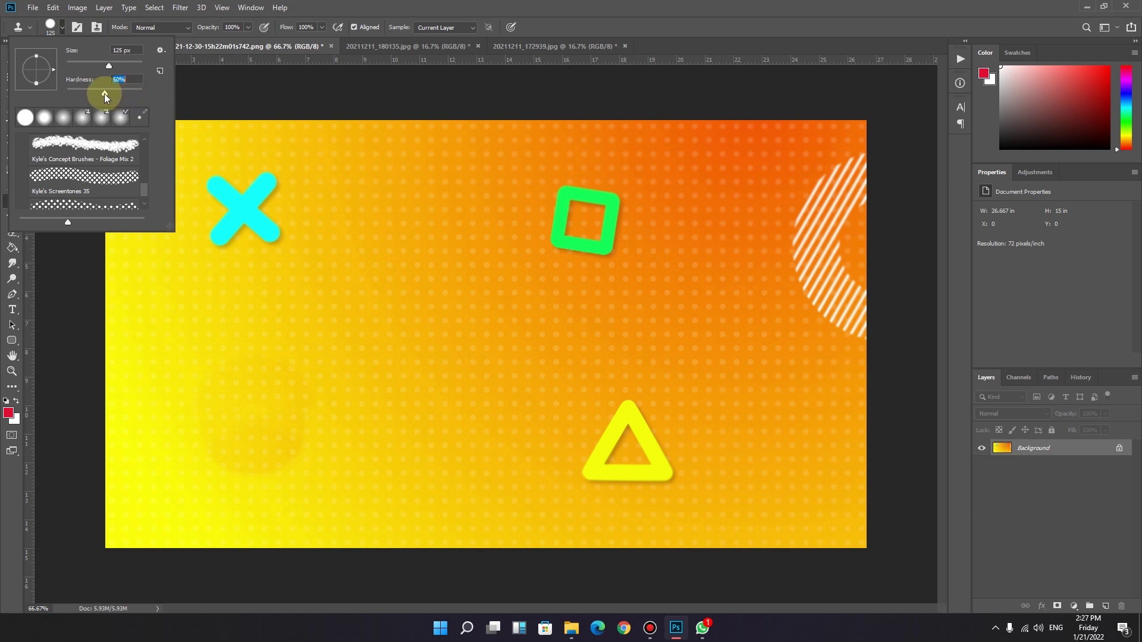
left_click(378, 7)
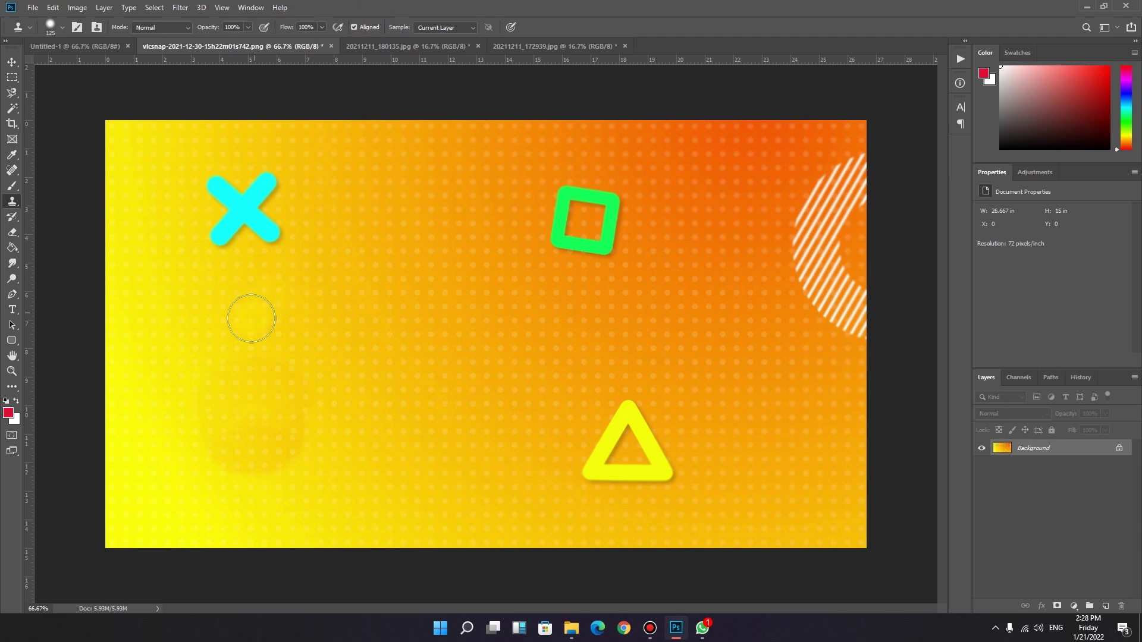
left_click(247, 286, "alt")
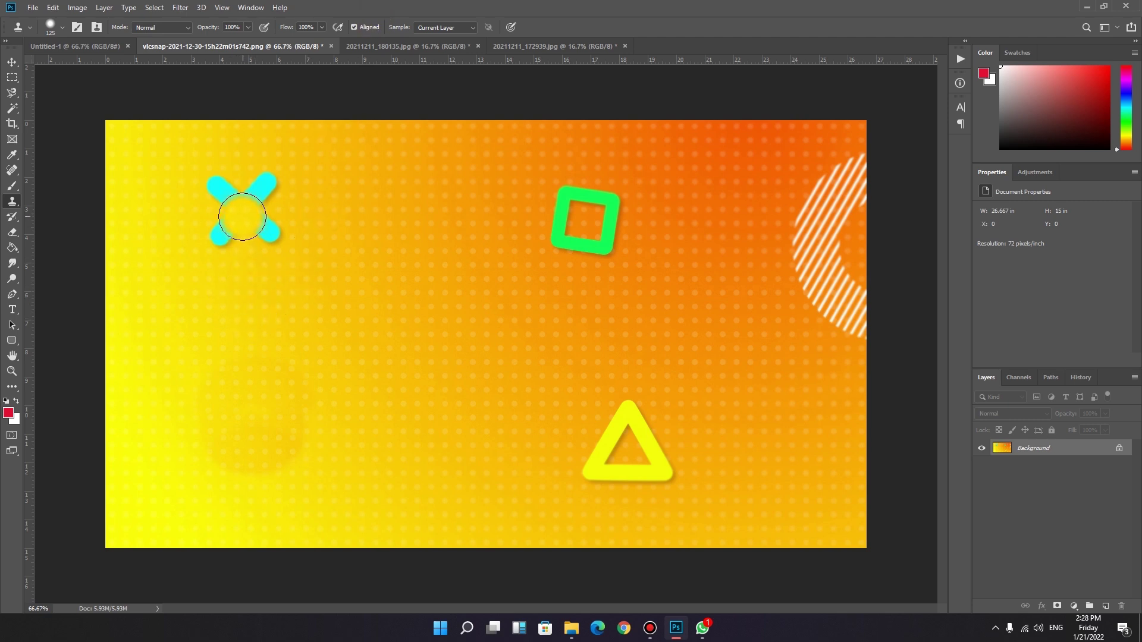
mouse_move(242, 217)
left_mouse_down()
mouse_move(221, 237)
mouse_move(262, 229)
mouse_move(255, 216)
mouse_move(271, 203)
mouse_move(238, 207)
mouse_move(214, 184)
mouse_move(267, 186)
mouse_move(248, 208)
left_mouse_up()
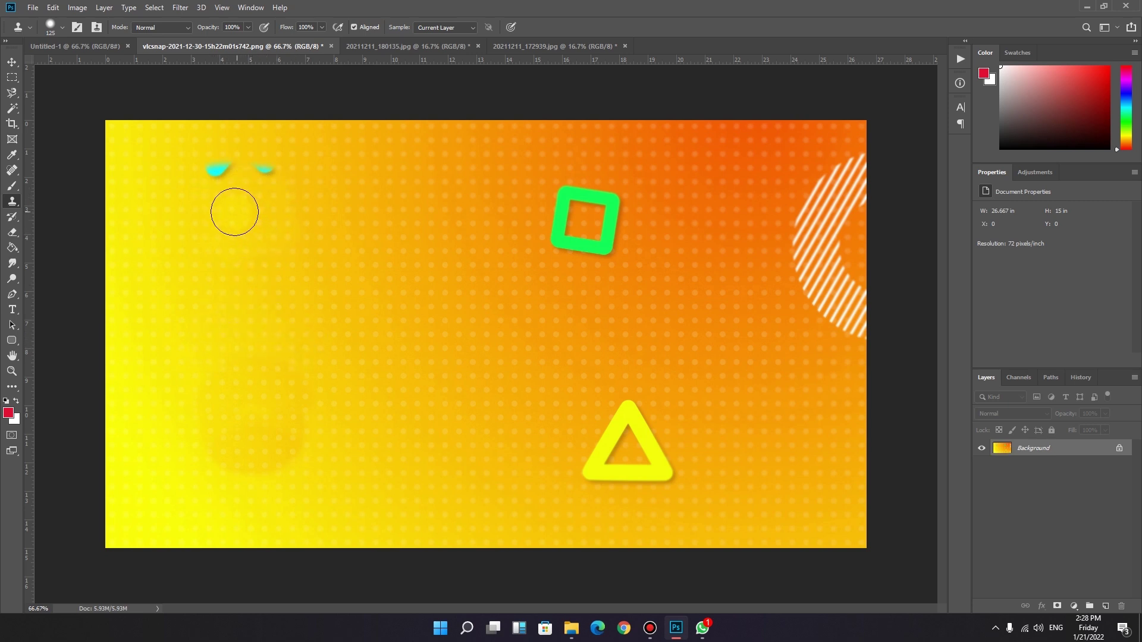
Resample nearby background and clone out the two leftover tips of the cyan X.
left_click(235, 226, "alt")
left_click(213, 174)
left_click(212, 173, "alt")
left_click(266, 173)
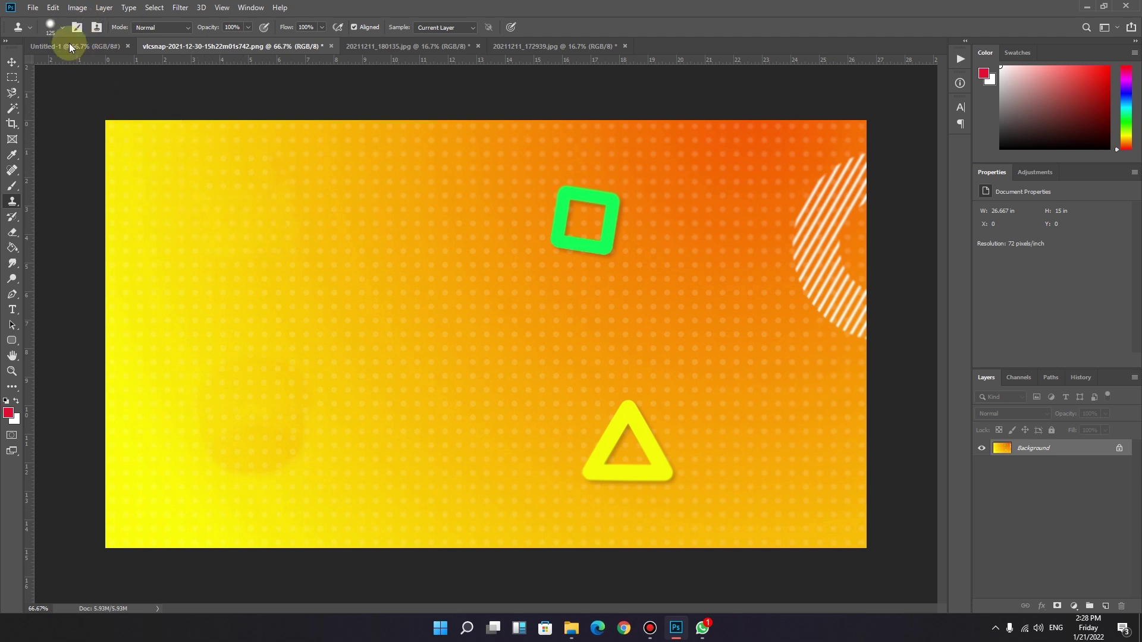
Set the brush hardness to 100% and try cloning the background over the green square's lower part, undoing the strokes.
left_click(62, 28)
left_click_drag(105, 94, 178, 94)
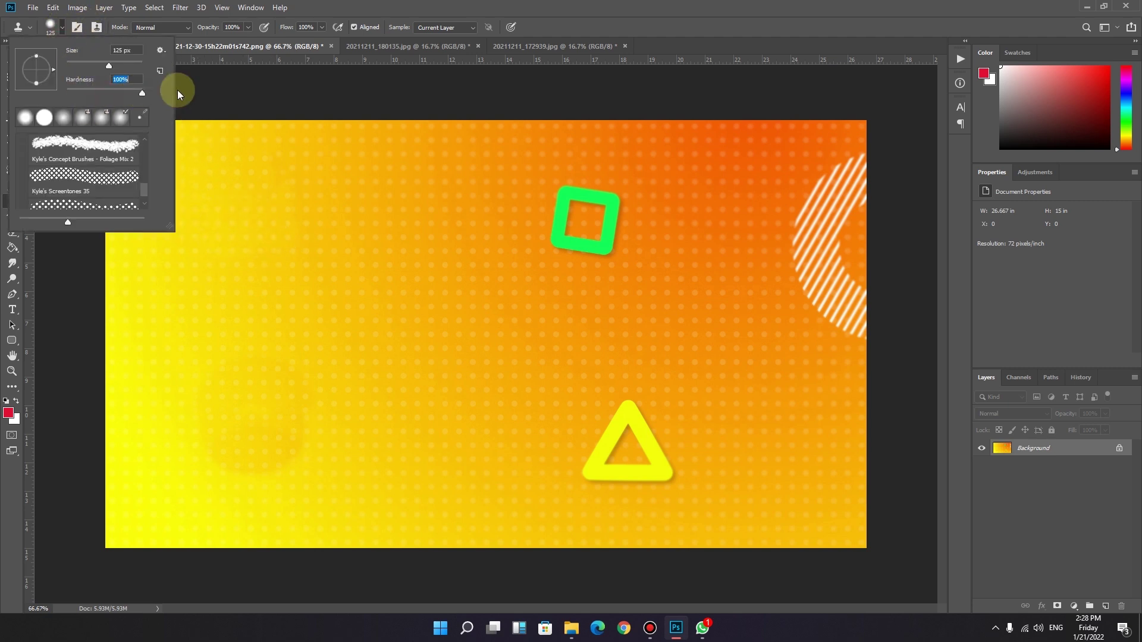
left_click(319, 8)
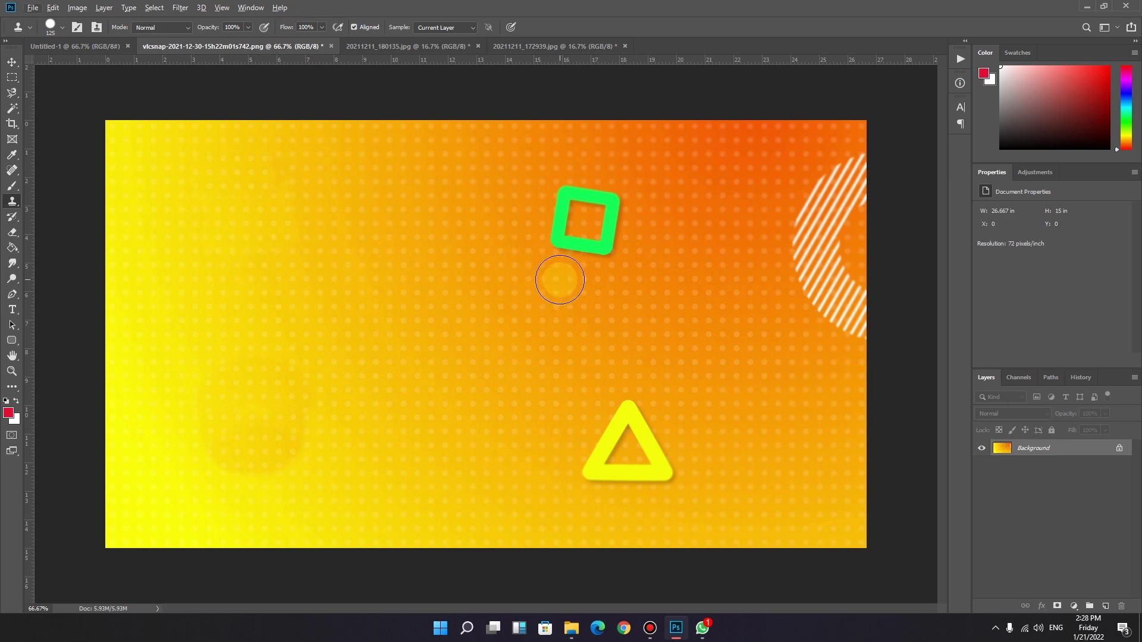
left_click(560, 279, "alt")
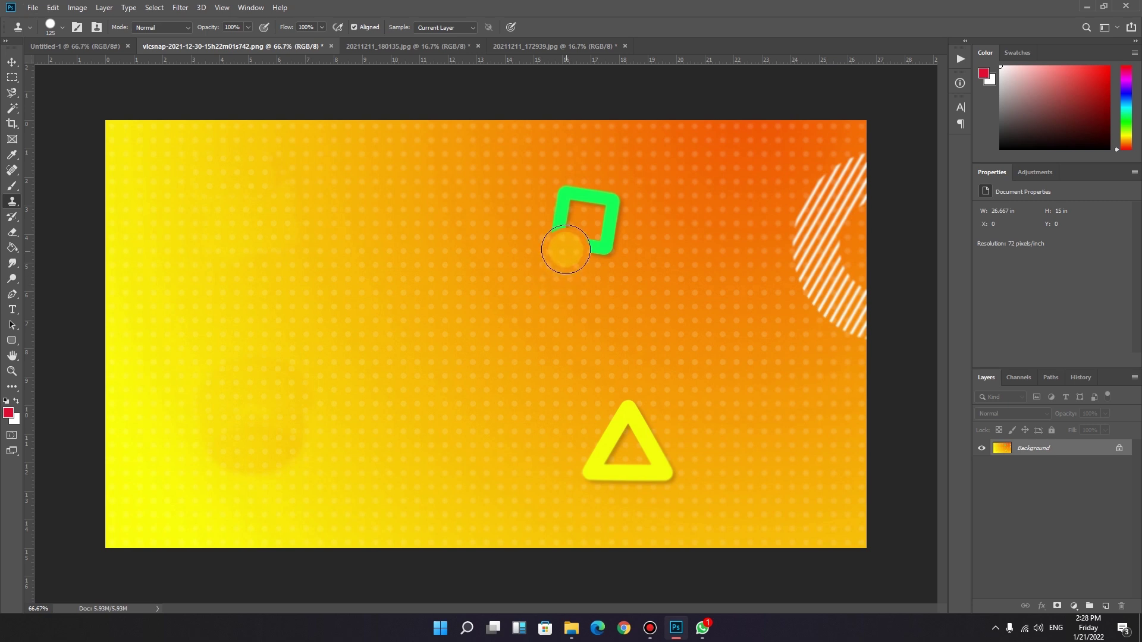
mouse_move(561, 240)
left_mouse_down()
mouse_move(618, 245)
mouse_move(535, 245)
mouse_move(593, 249)
left_mouse_up()
left_click_drag(557, 301, 557, 341)
key("ctrl+z")
mouse_move(528, 252)
left_mouse_down()
mouse_move(548, 242)
mouse_move(578, 276)
mouse_move(560, 266)
mouse_move(587, 252)
mouse_move(566, 254)
left_mouse_up()
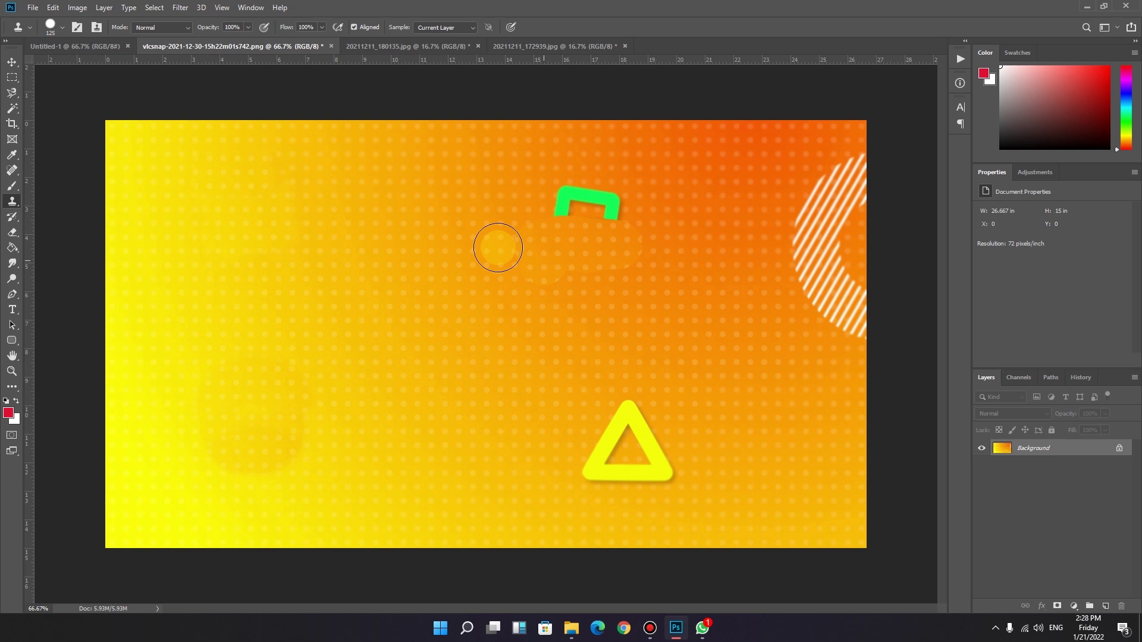
key("ctrl+z")
Lower the brush hardness and try again to clone over the green square's lower part, undoing the strokes.
left_click(61, 25)
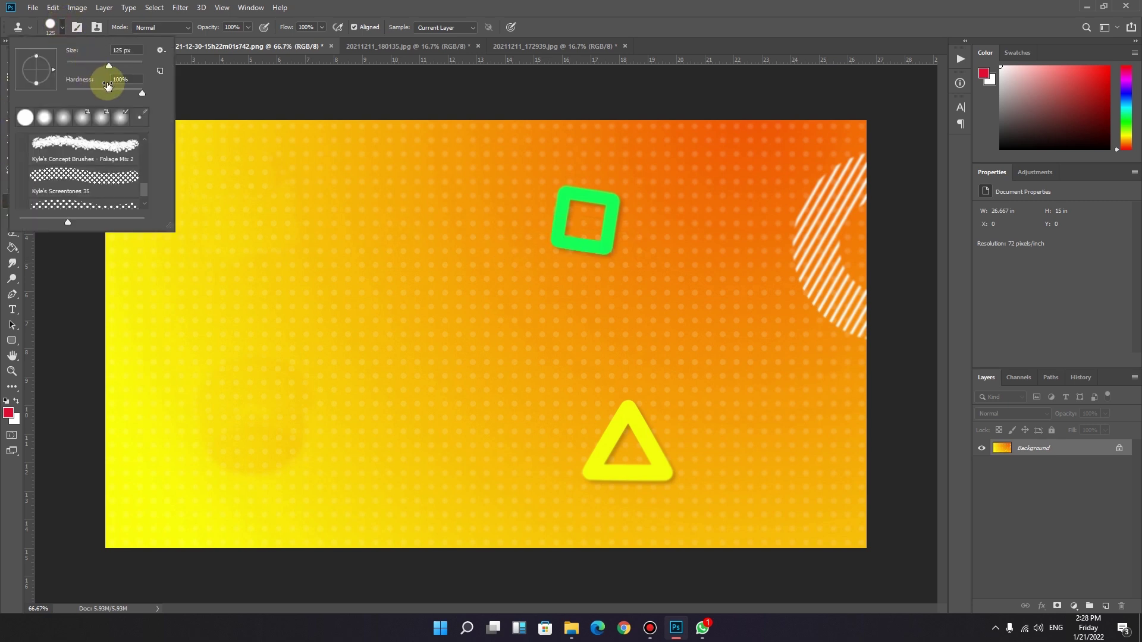
left_click_drag(138, 94, 112, 95)
left_click(361, 7)
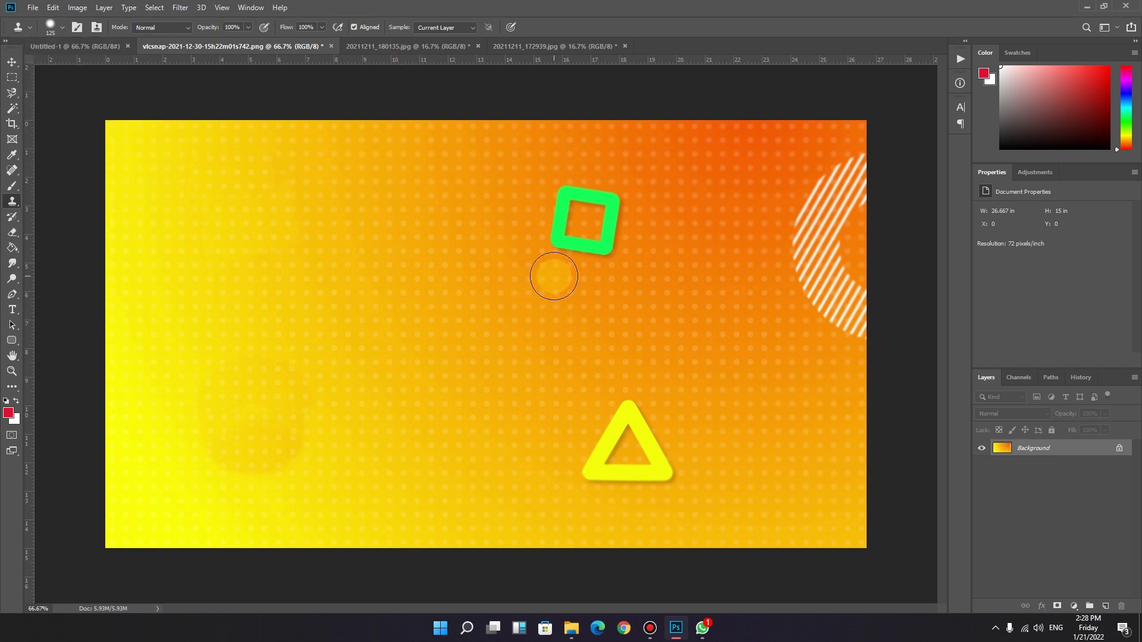
mouse_move(560, 239)
left_mouse_down()
mouse_move(626, 247)
mouse_move(557, 252)
mouse_move(608, 308)
mouse_move(555, 266)
mouse_move(565, 241)
left_mouse_up()
key("ctrl+z")
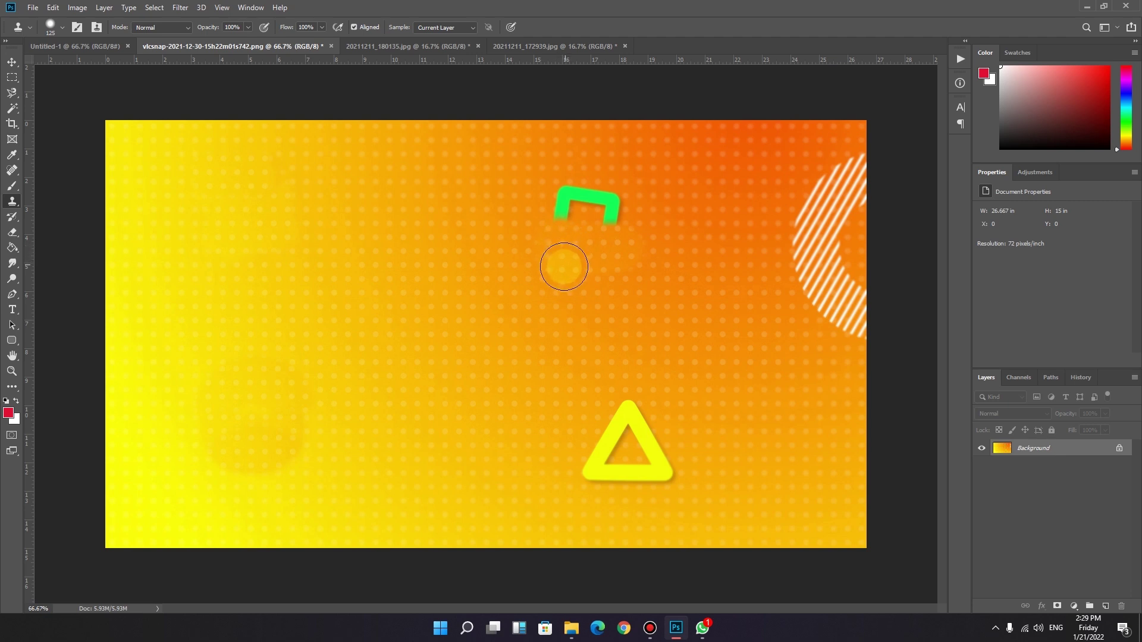
key("ctrl+z")
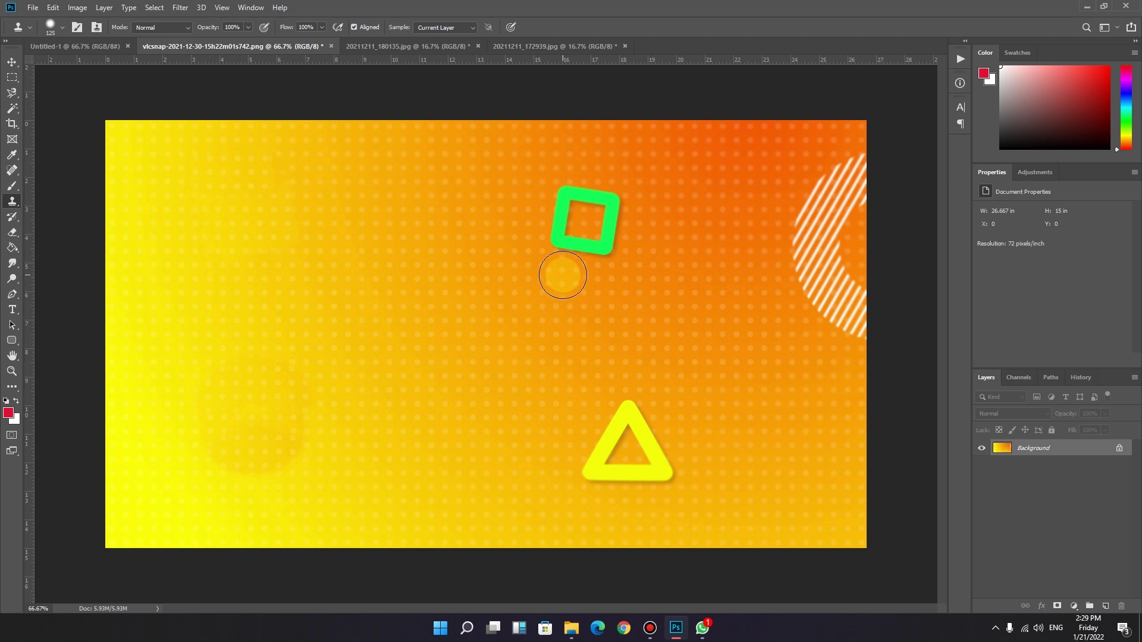
Set the Clone Stamp opacity to 50% and try cloning the background over the green square, undoing the strokes.
left_click(248, 27)
left_click_drag(221, 43, 220, 43)
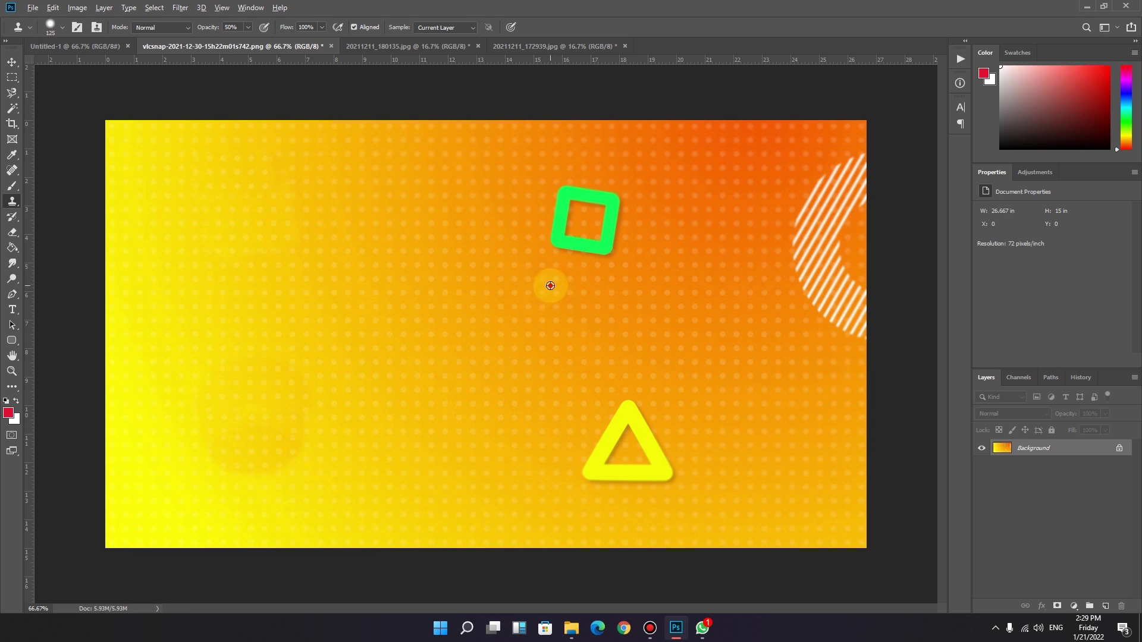
left_click(550, 286, "alt")
mouse_move(559, 233)
left_mouse_down()
mouse_move(594, 245)
mouse_move(610, 235)
mouse_move(613, 209)
mouse_move(586, 202)
mouse_move(565, 208)
mouse_move(571, 239)
mouse_move(600, 240)
left_mouse_up()
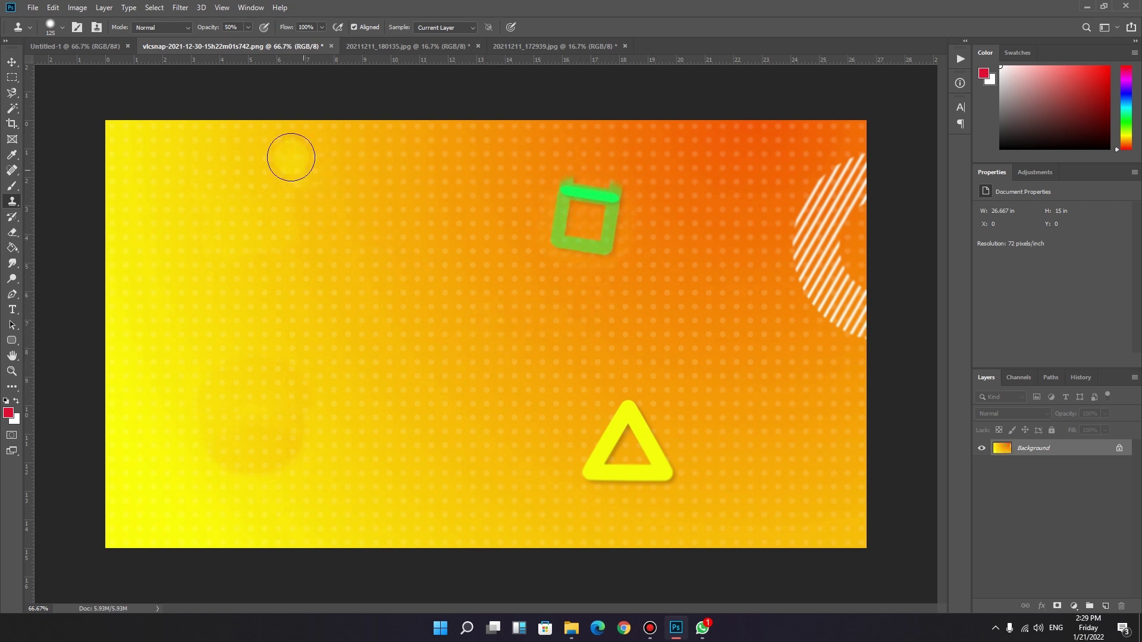
key("ctrl+z")
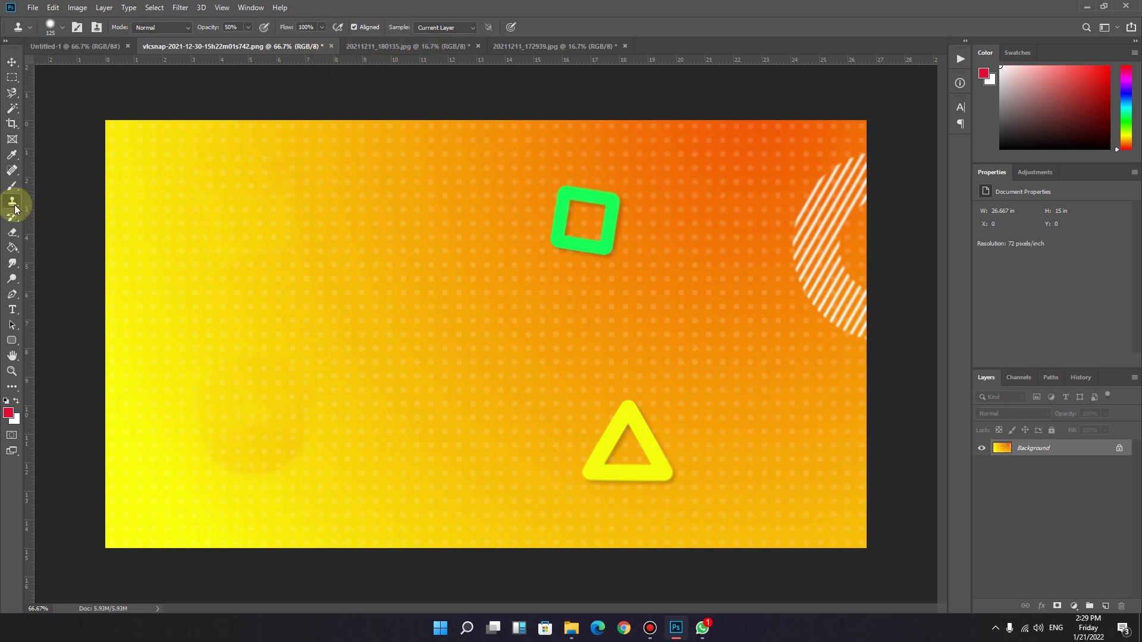
In 20211211_180135.jpg, set the Clone Stamp opacity to 100% and clone the adjacent railing background over the backpack-wearing figure's upper body.
left_click(384, 45)
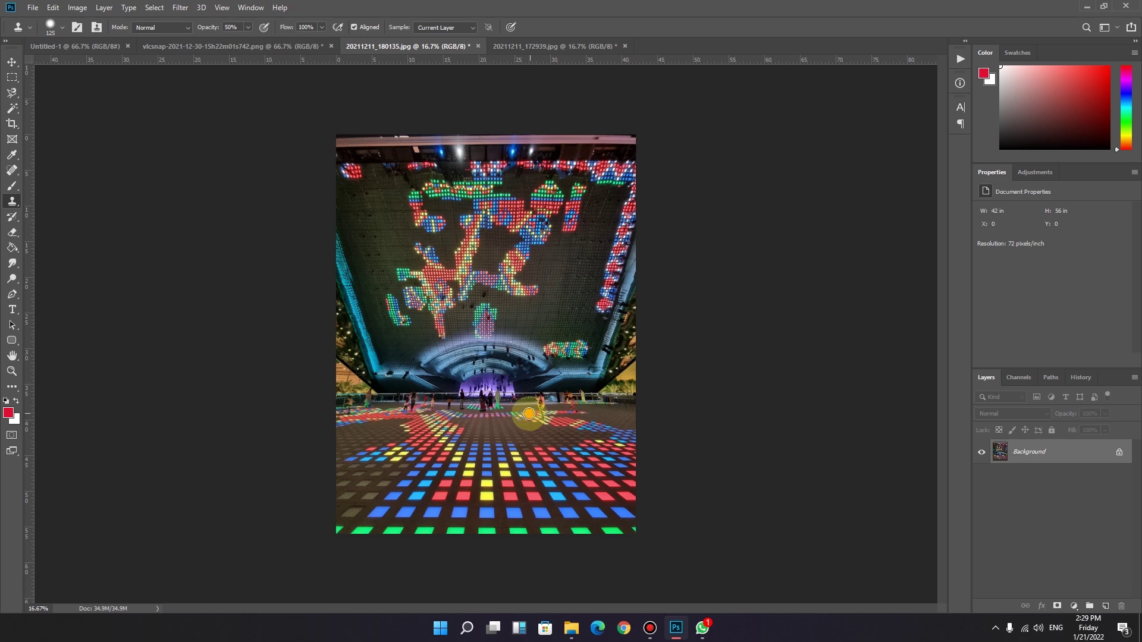
left_click(11, 370)
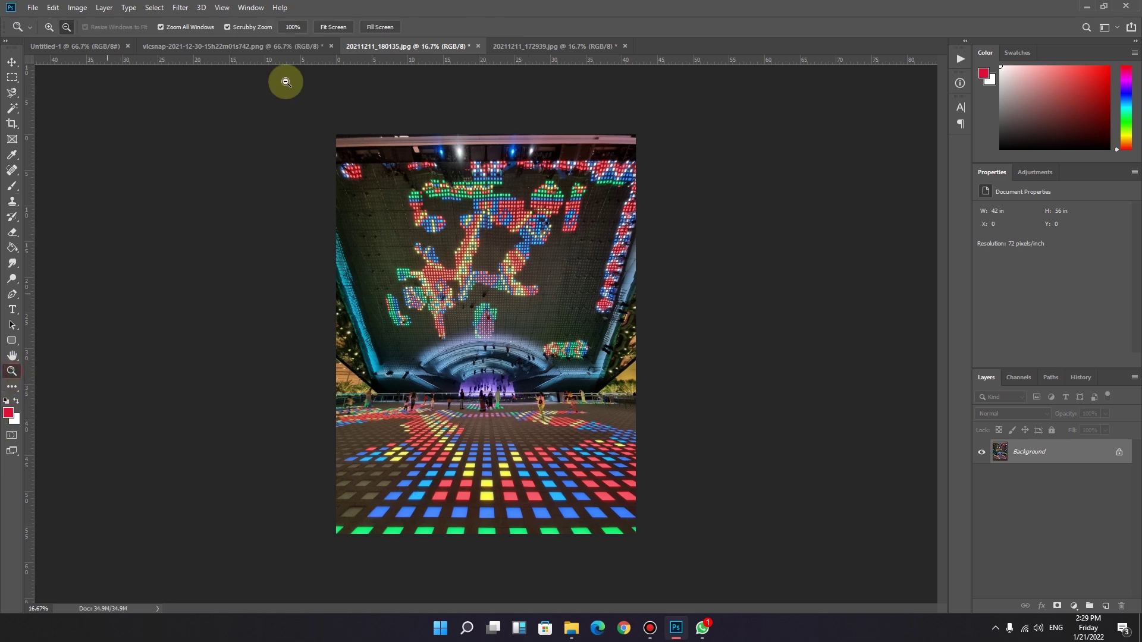
left_click(333, 26)
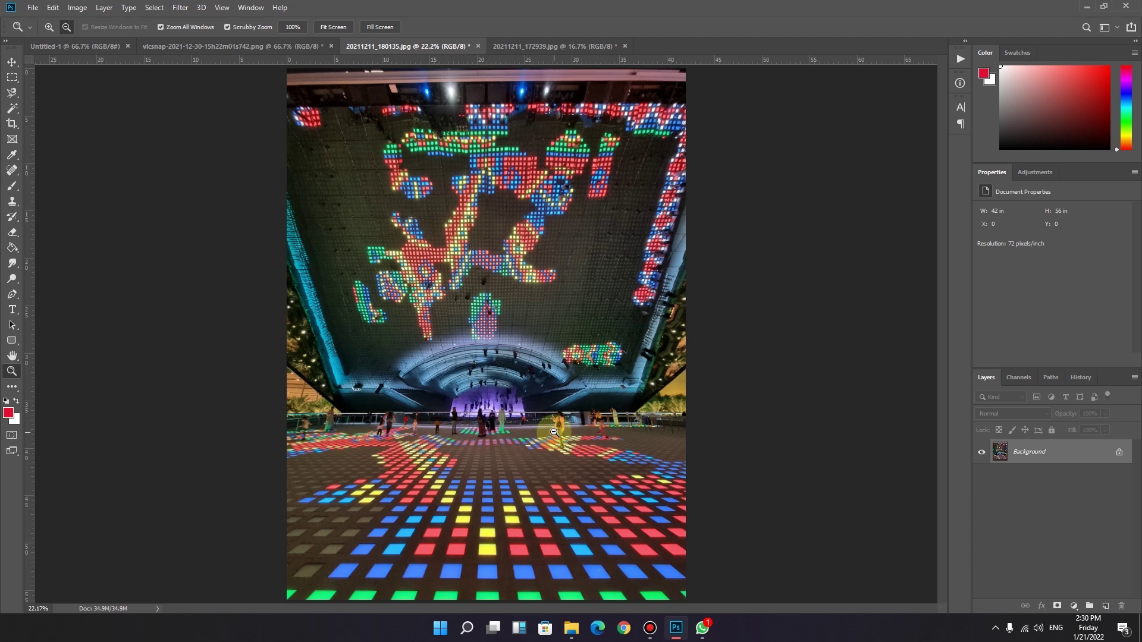
left_click(376, 26)
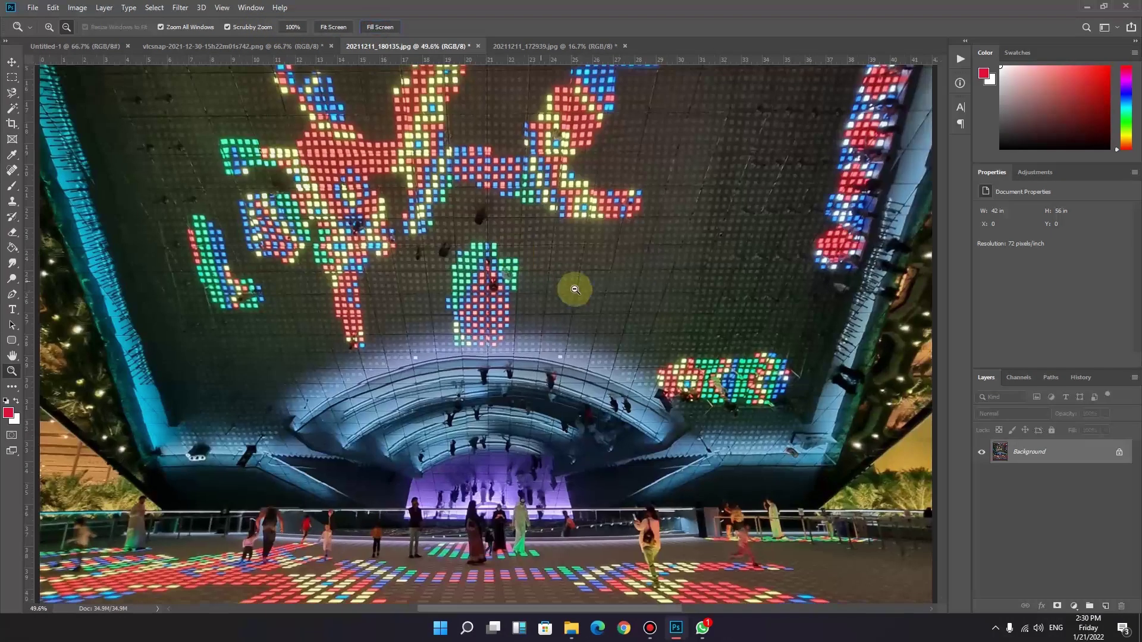
left_click_drag(942, 313, 950, 359)
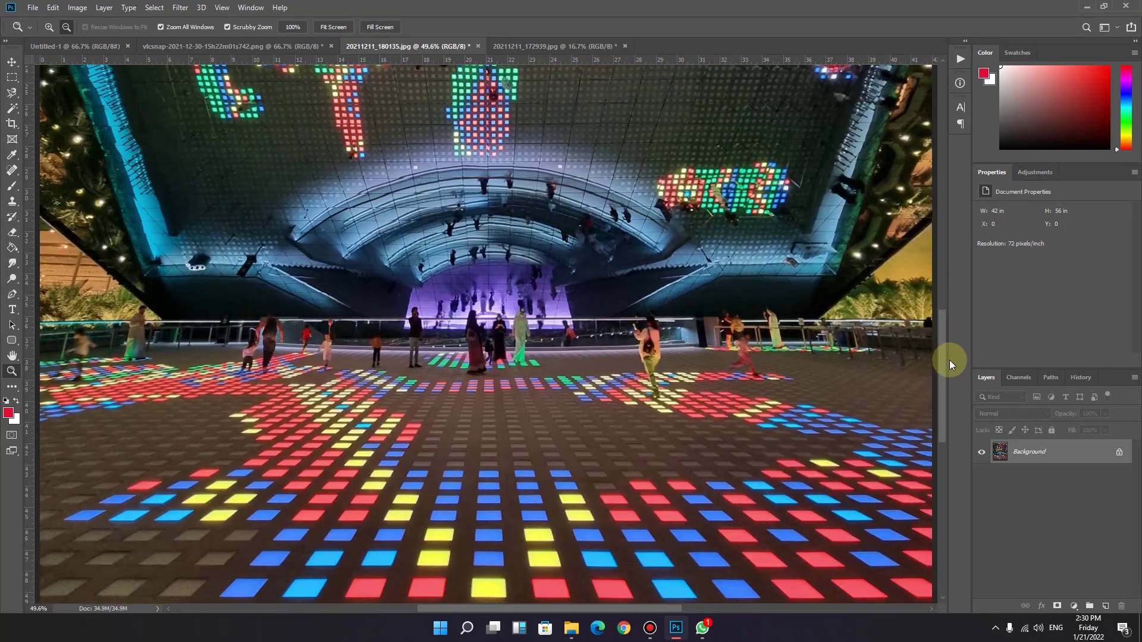
left_click(13, 201)
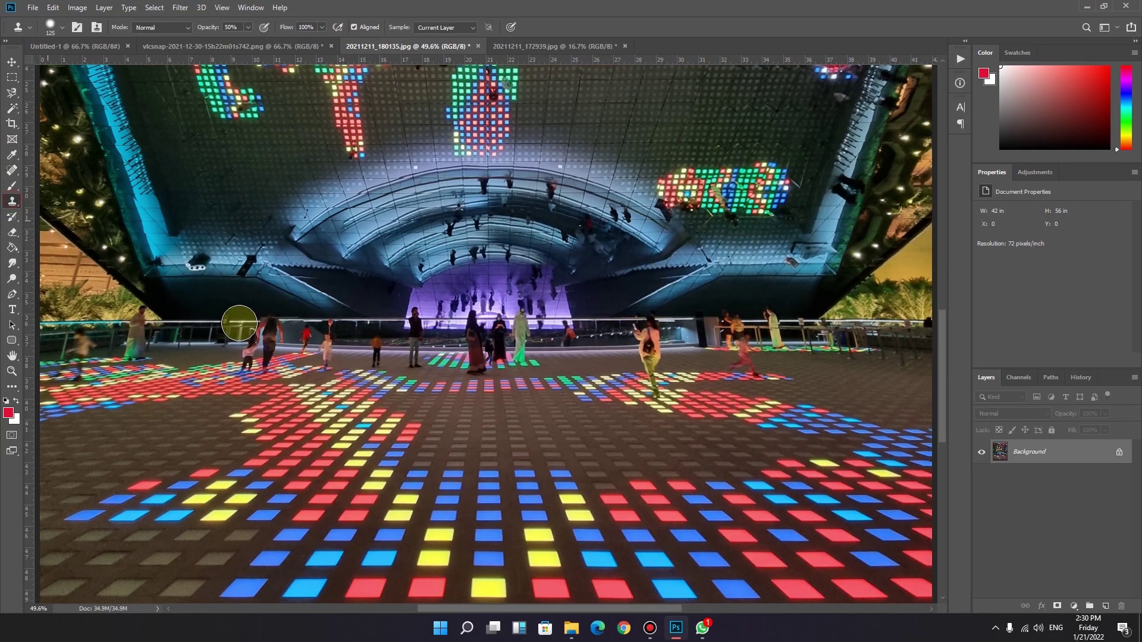
key("0")
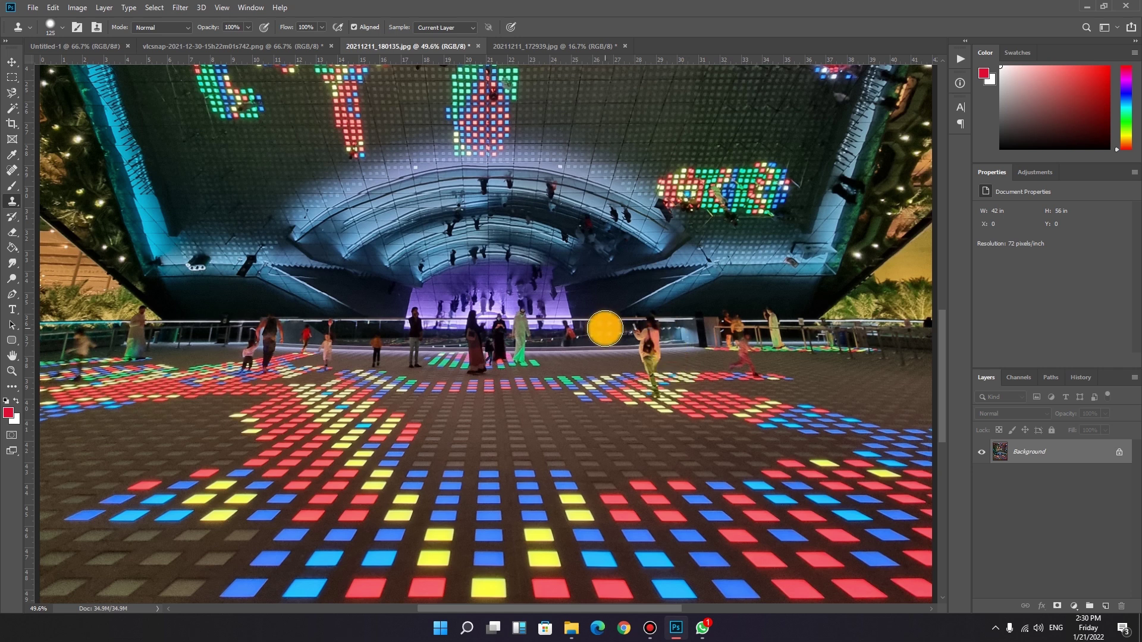
left_click(605, 328, "alt")
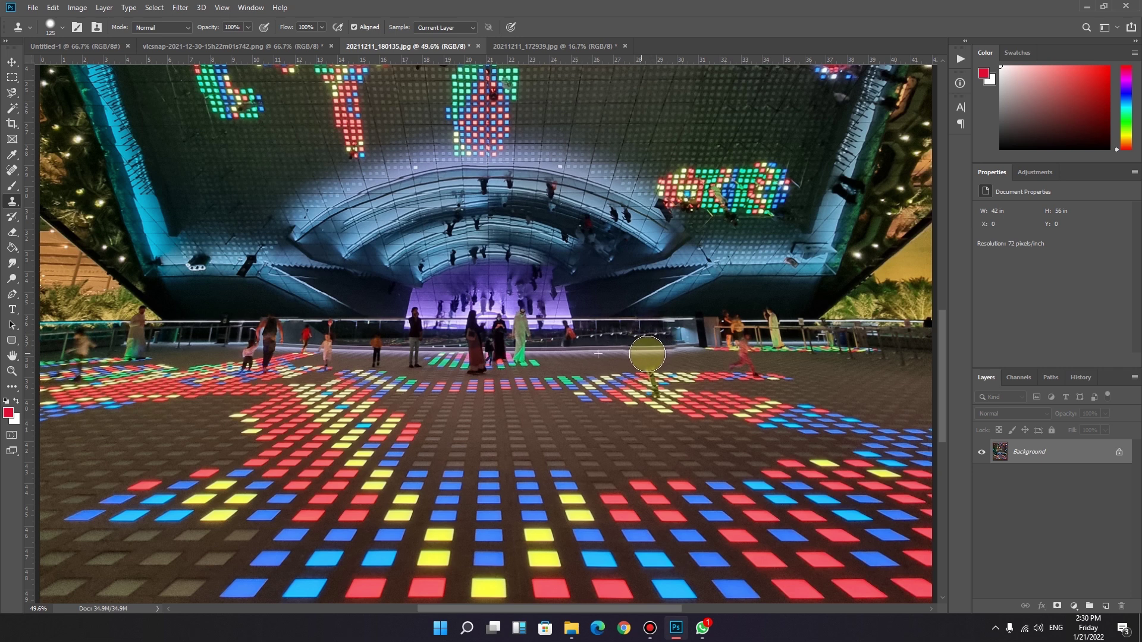
left_click_drag(662, 355, 643, 359)
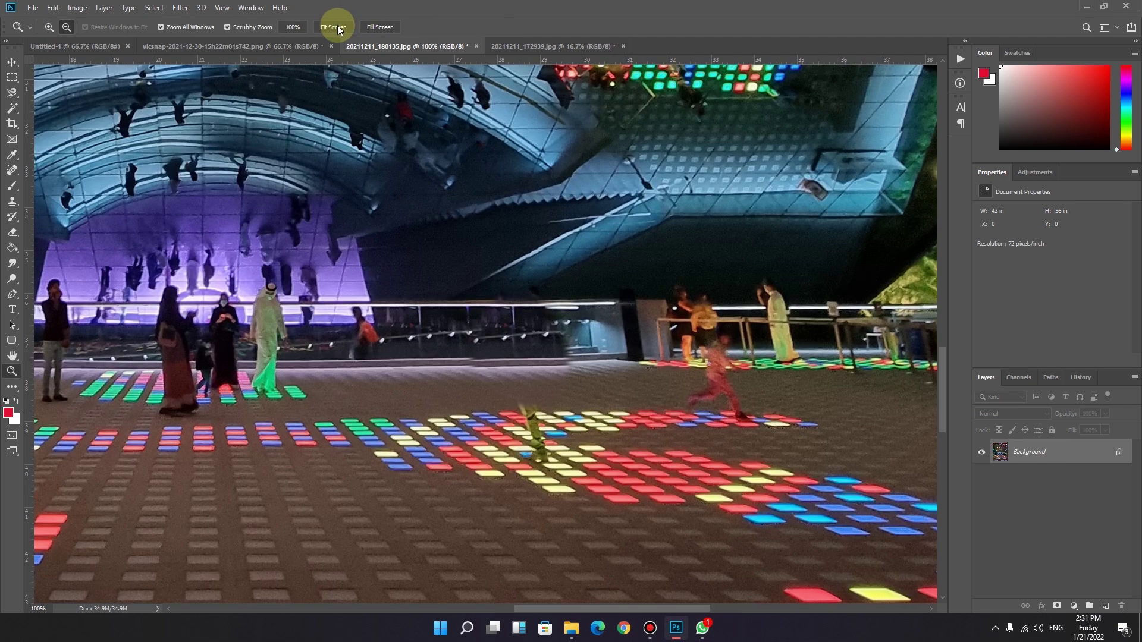
left_click(335, 26)
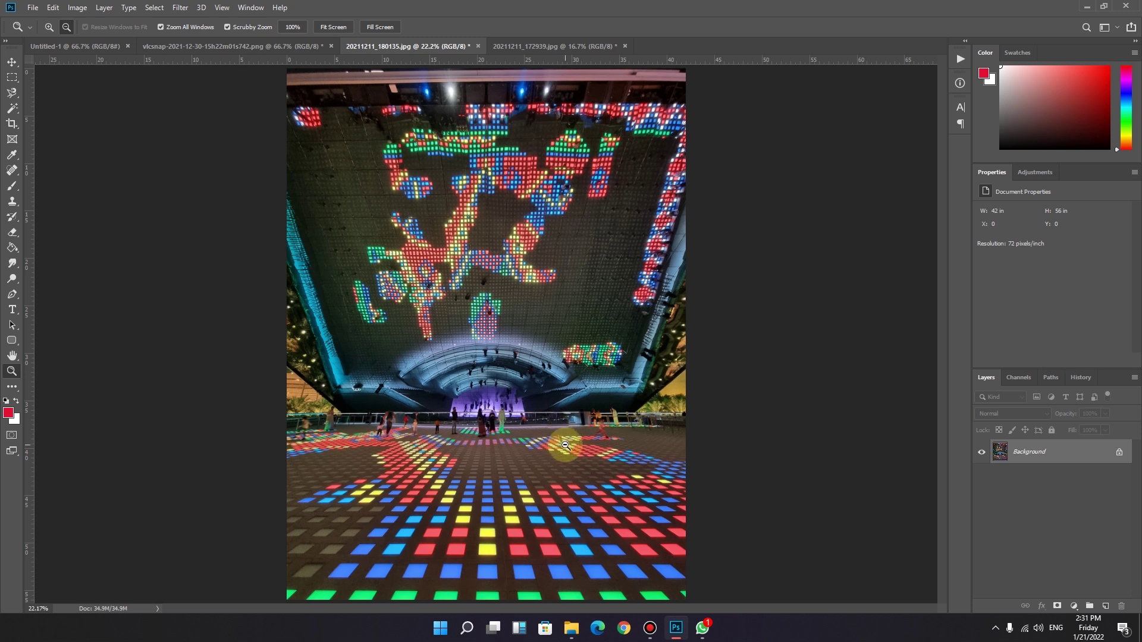
left_click(534, 46)
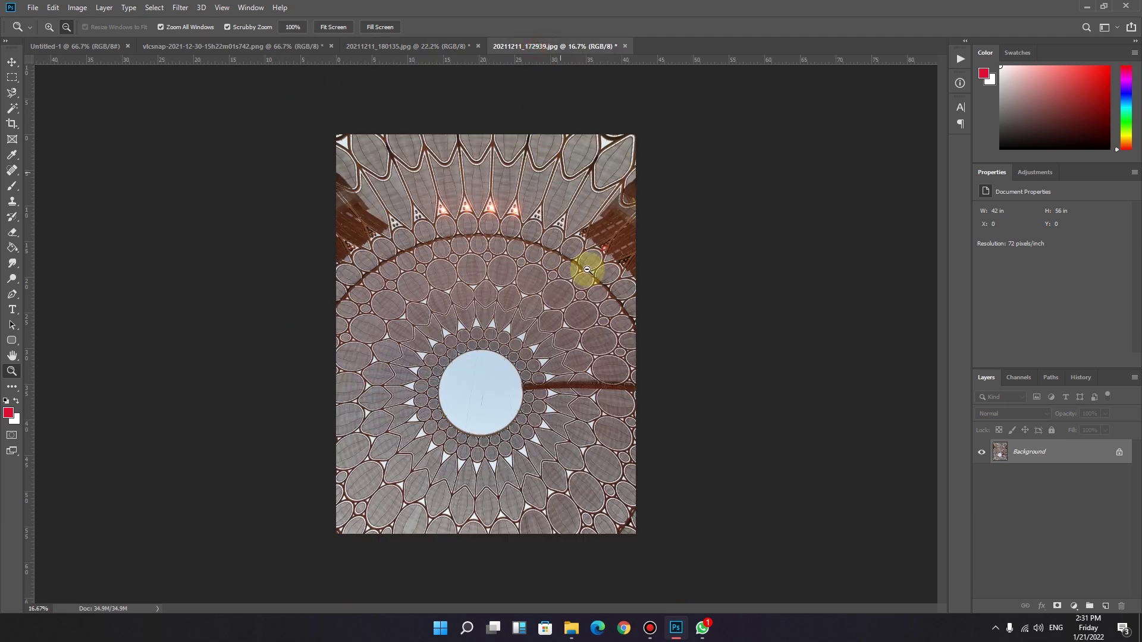
left_click(292, 46)
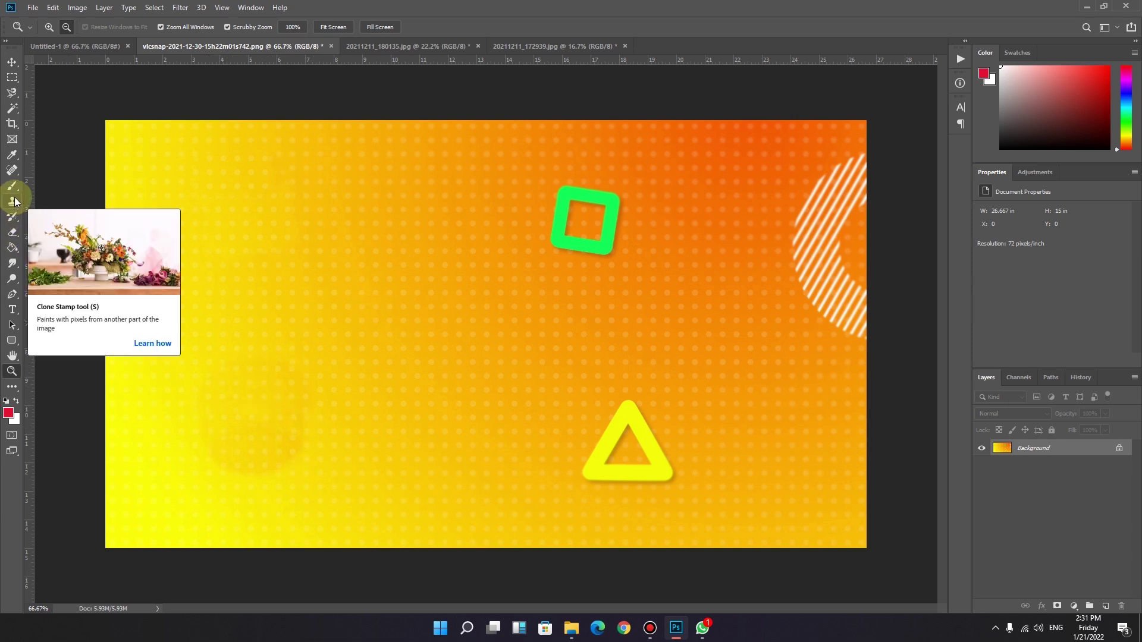
left_click(11, 172)
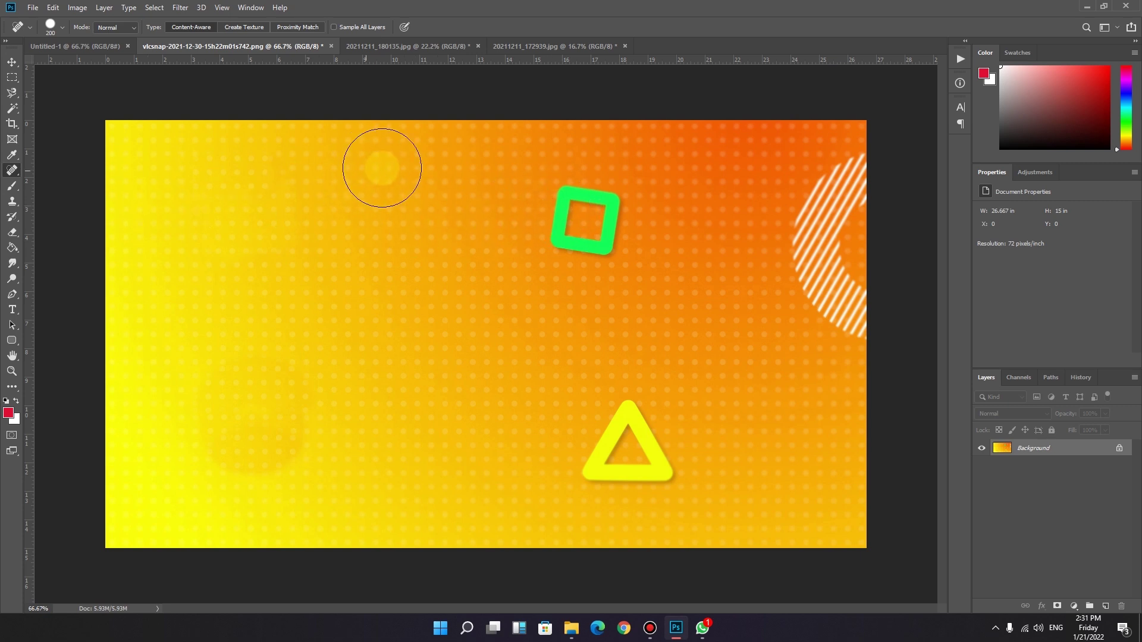
mouse_move(564, 207)
left_mouse_down()
mouse_move(563, 224)
mouse_move(592, 238)
mouse_move(583, 211)
left_mouse_up()
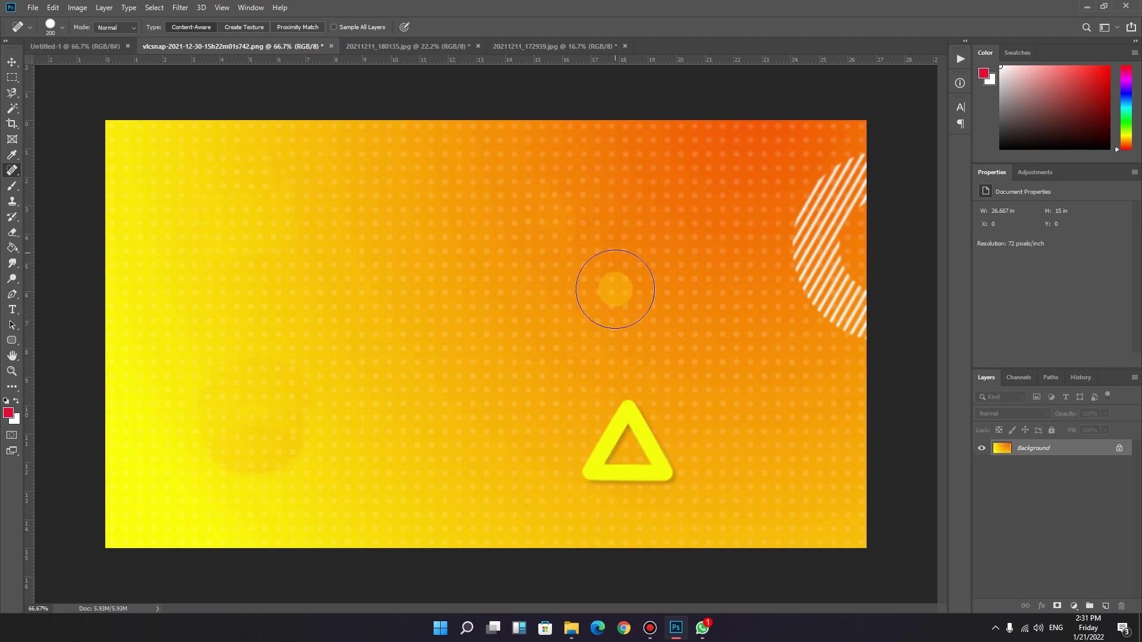